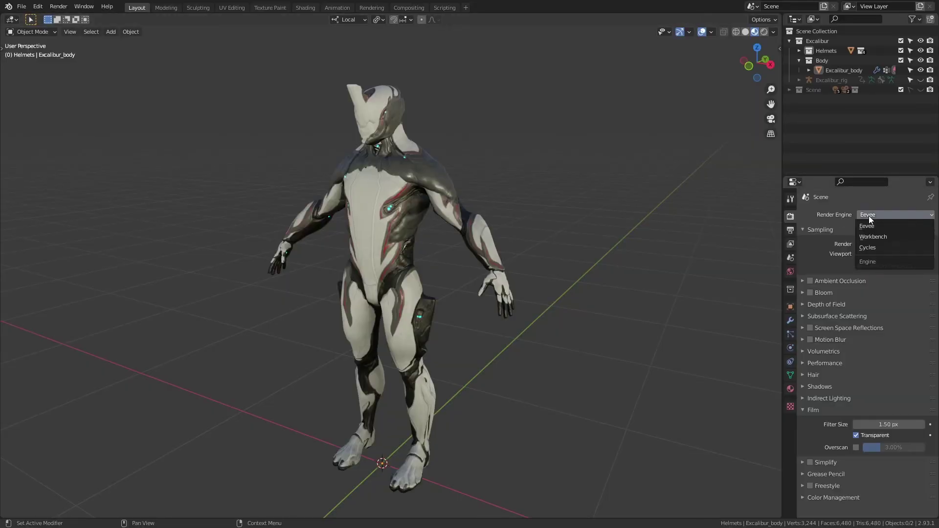
- Change the scene's render engine from Eevee to Cycles, with GPU Compute as the device
left_click(874, 248)
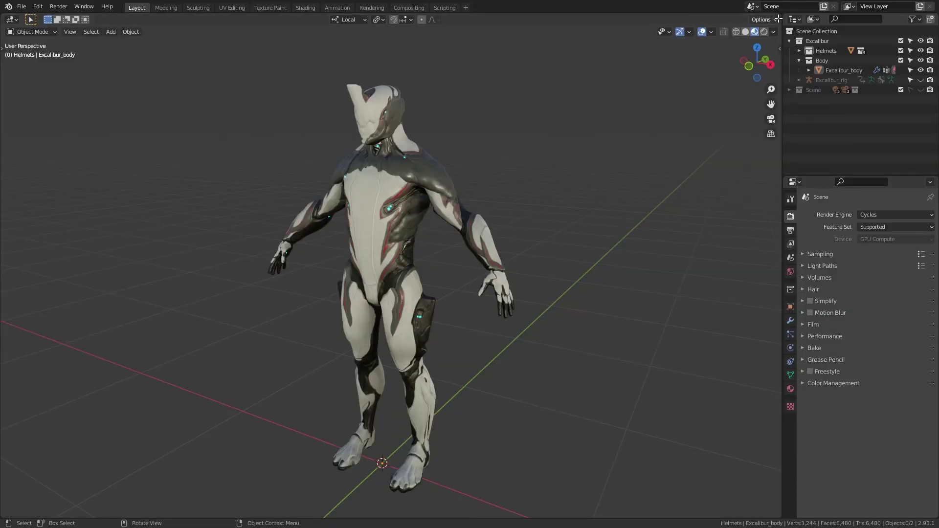
- Split the 3D view and make the right side a Shader Editor showing the Excalibur_body nodes
left_click_drag(777, 20, 298, 204)
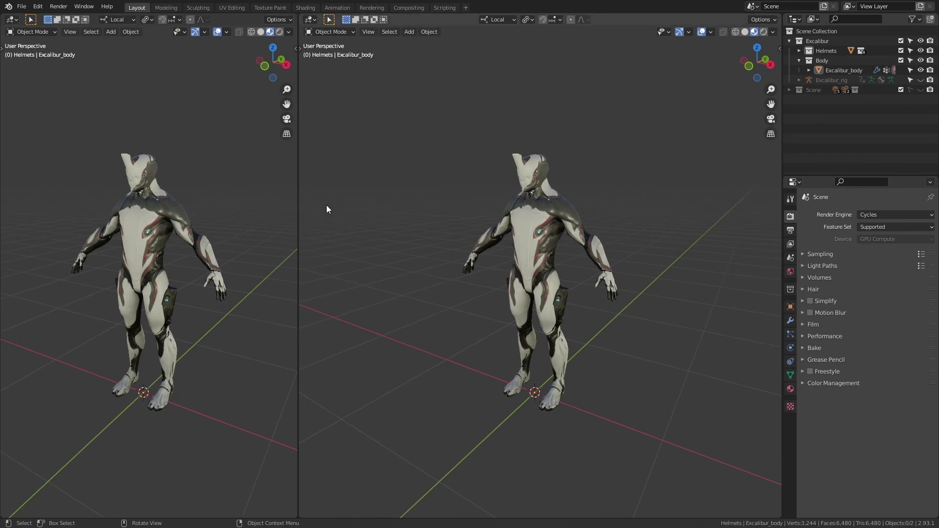
left_click(310, 19)
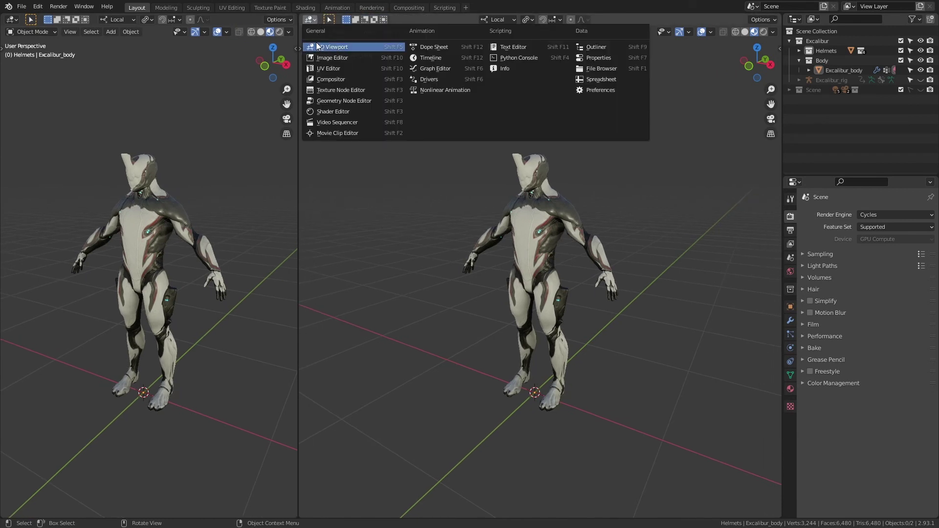
left_click(345, 111)
middle_click_drag(406, 310, 608, 104)
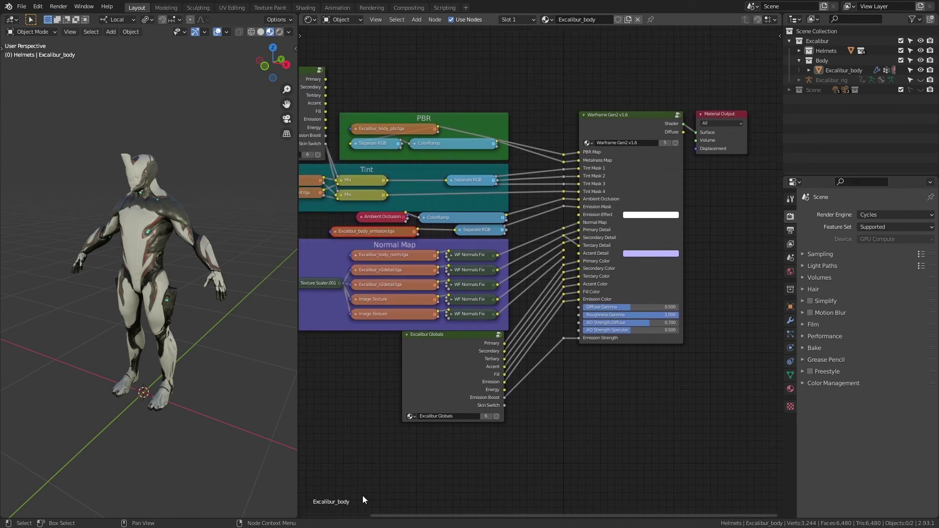
- Split off a lower area beneath the node tree and make it an Image Editor
left_click_drag(306, 519, 312, 372)
left_click(309, 371)
left_click(327, 413)
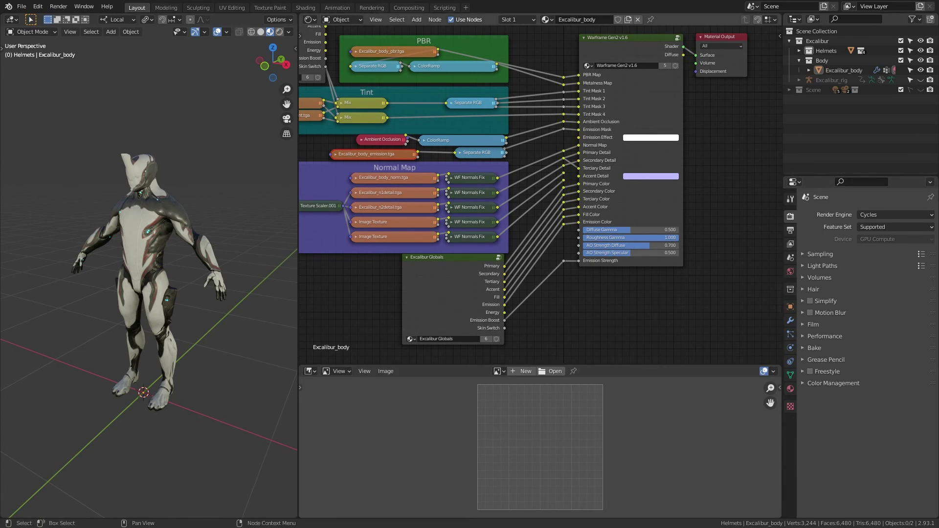
- Move the Material Output node further right of the Warframe Gen2 node
middle_click_drag(658, 164, 616, 163)
scroll(593, 234, "up", 4)
middle_click_drag(657, 218, 630, 246)
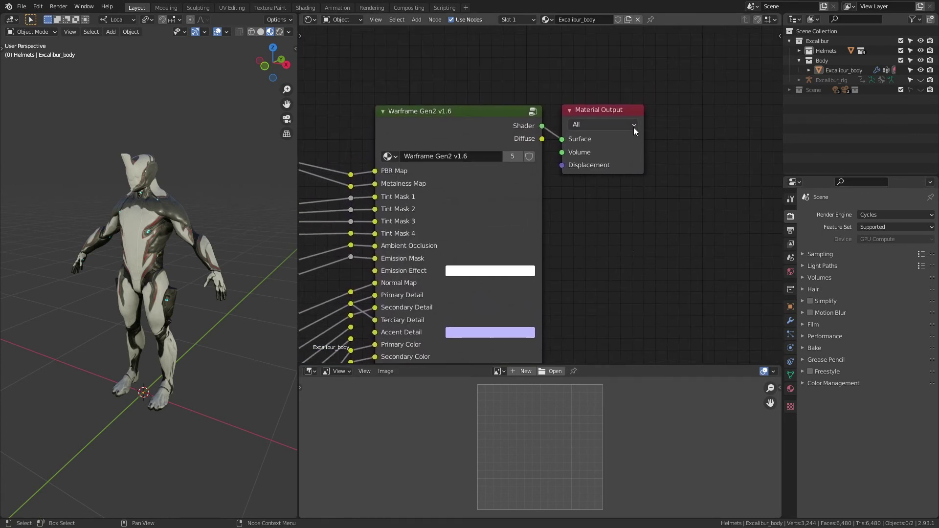
left_click(632, 113)
left_click_drag(587, 121, 700, 127)
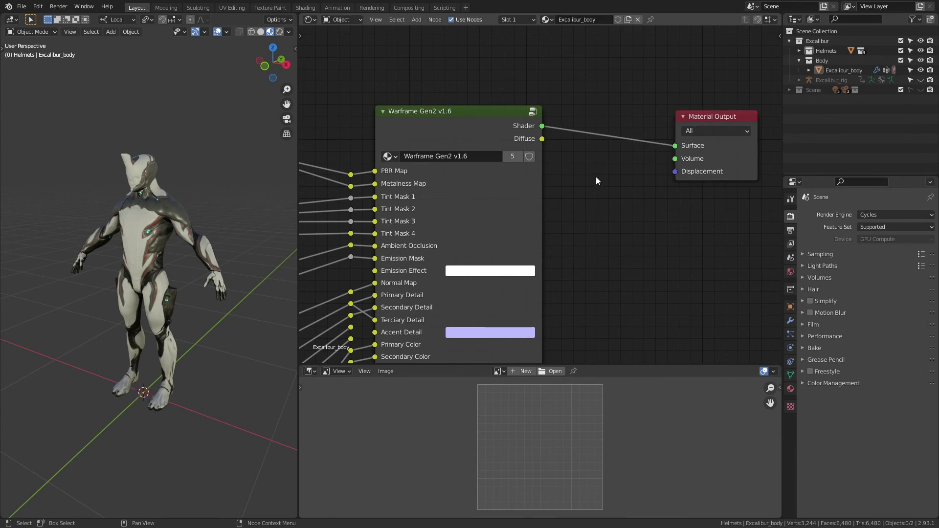
- Preview the Warframe Gen2 Diffuse output on the model through a Viewer node
left_click(479, 123, "ctrl+shift")
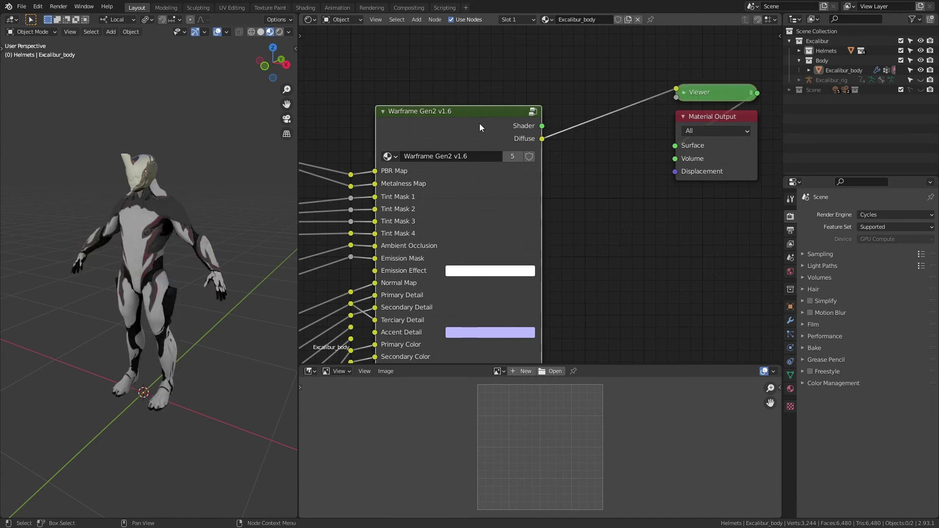
left_click(578, 72)
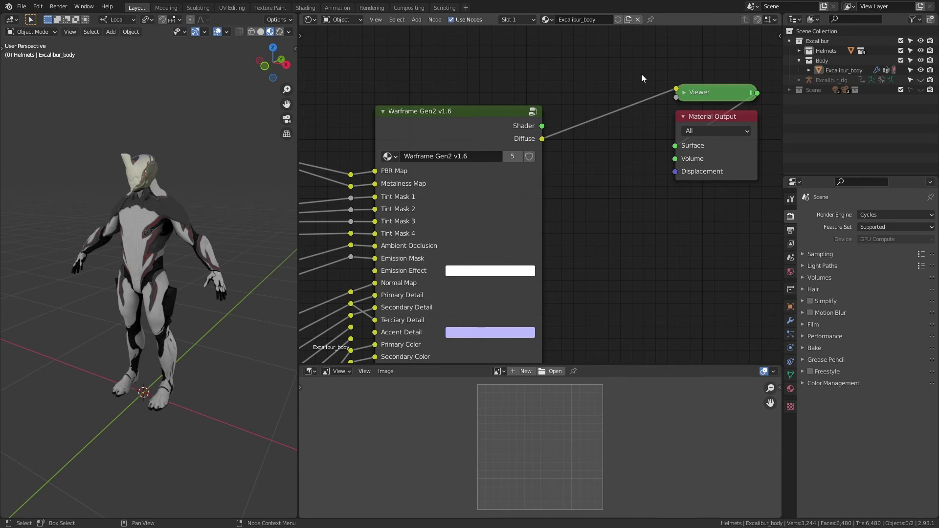
left_click(453, 126)
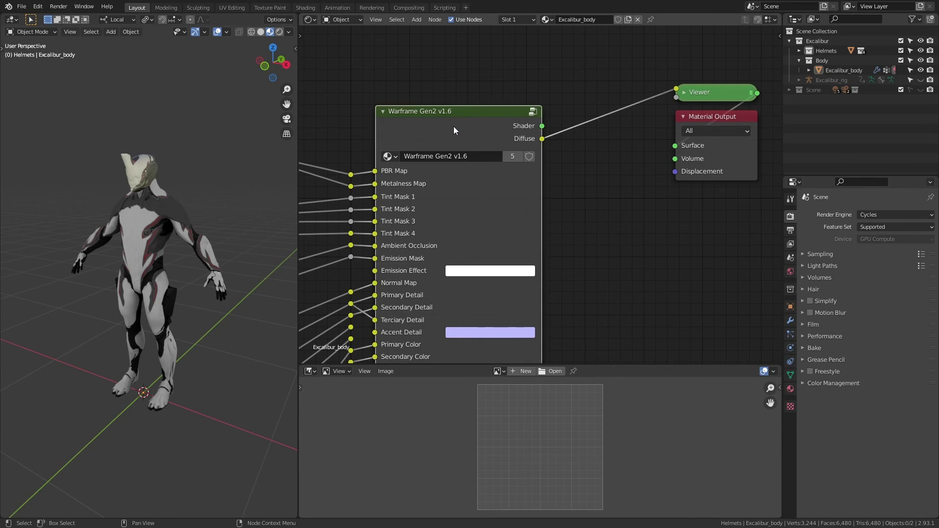
- Inside the Warframe Gen2 group, link the roughness reroute to Group Output's empty socket
key("Tab")
scroll(576, 136, "down", 2)
scroll(504, 185, "up", 2)
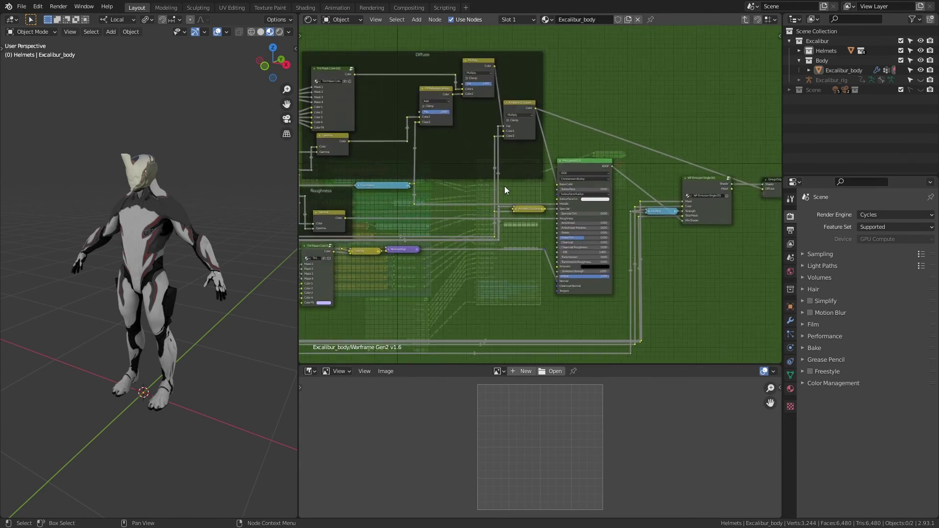
middle_click_drag(568, 201, 594, 199)
scroll(501, 198, "up", 2)
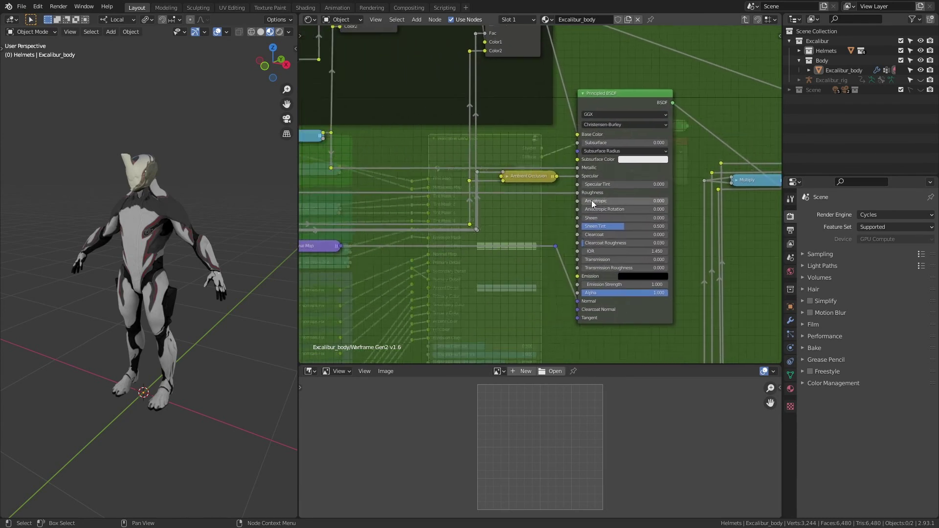
scroll(577, 198, "up", 1)
middle_click_drag(522, 224, 341, 197)
scroll(395, 193, "down", 2)
left_click_drag(339, 195, 717, 153)
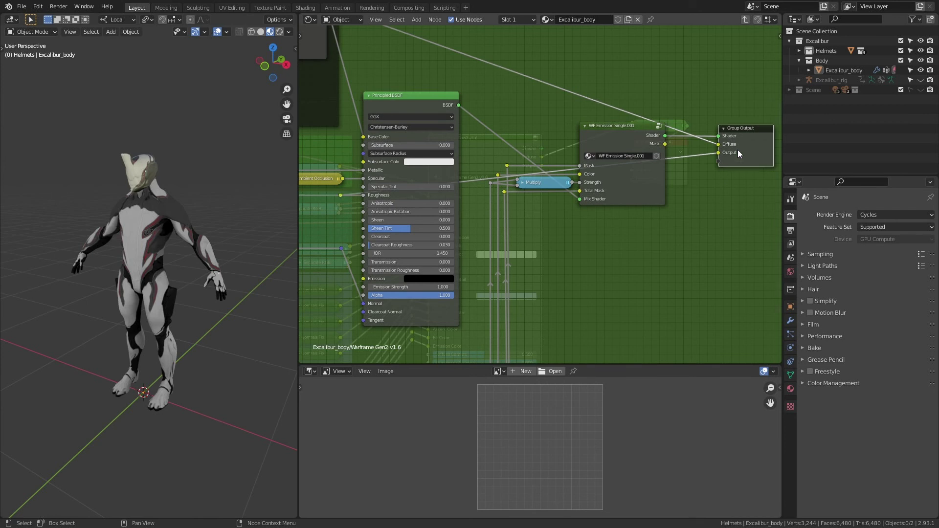
- Back at material level, cycle the group's previews and settle on the Diffuse output
key("Tab")
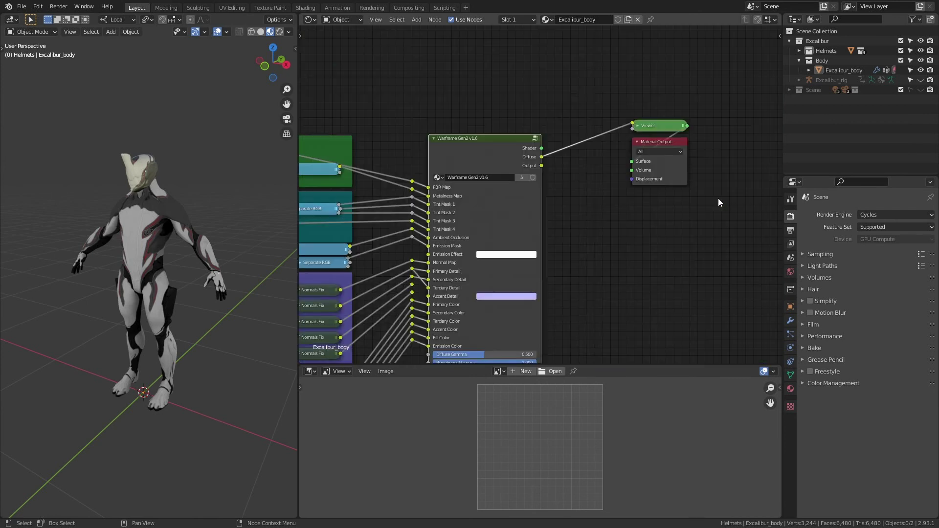
left_click(508, 150, "ctrl+shift")
scroll(188, 219, "up", 2)
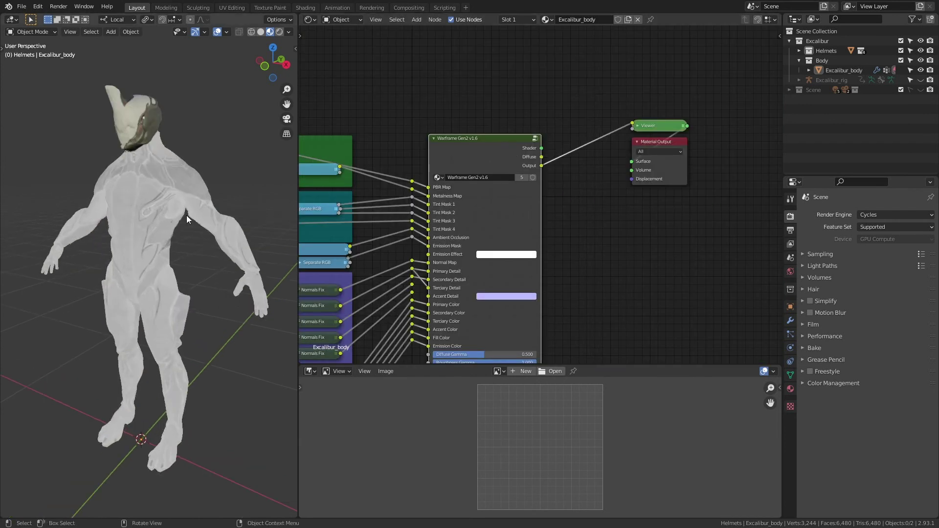
left_click(516, 152, "ctrl+shift")
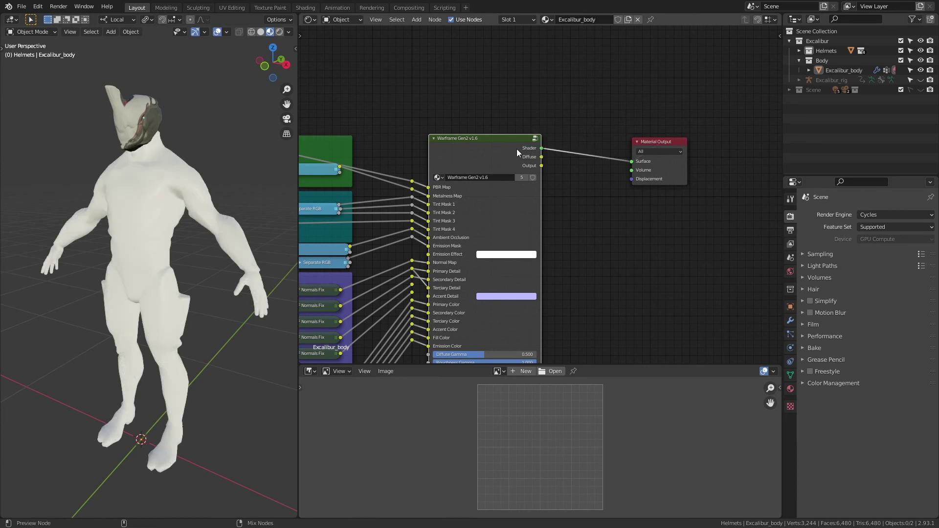
left_click(516, 149, "ctrl+shift")
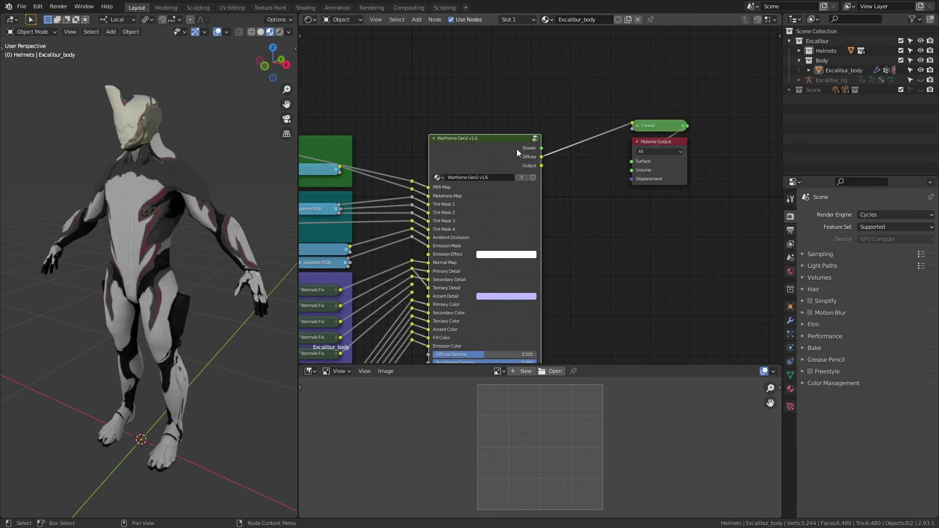
scroll(516, 149, "up", 1)
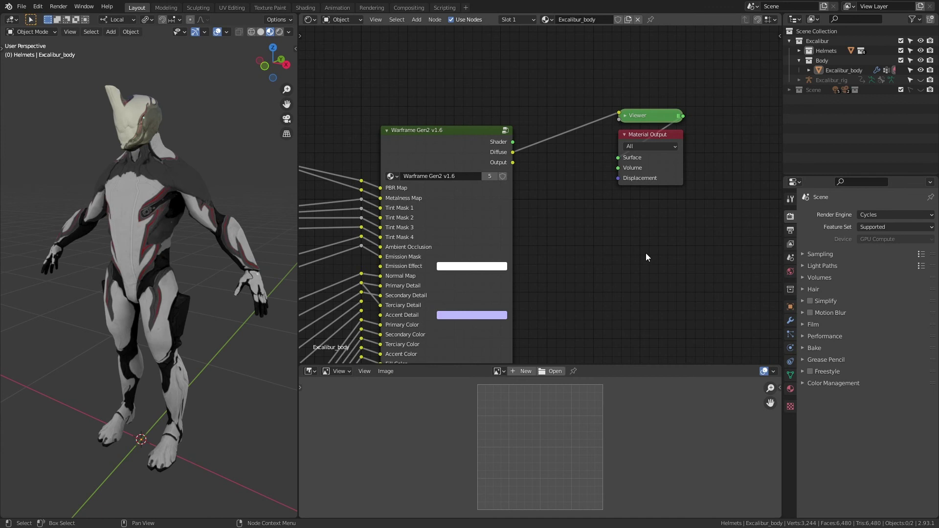
- Move the Viewer and Material Output right and add a Diffuse BSDF above the link
scroll(645, 257, "right", 3, "ctrl")
left_click_drag(592, 181, 704, 186)
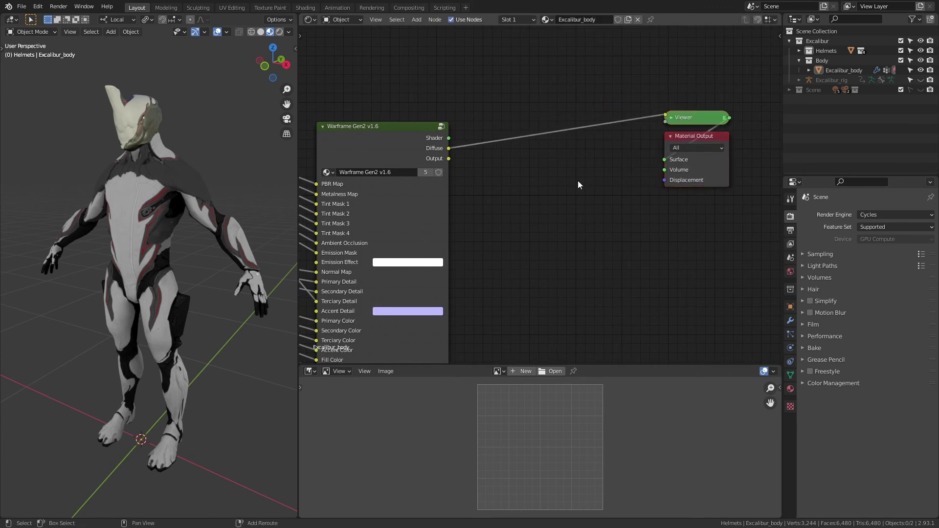
key("shift+a")
mouse_move(568, 216)
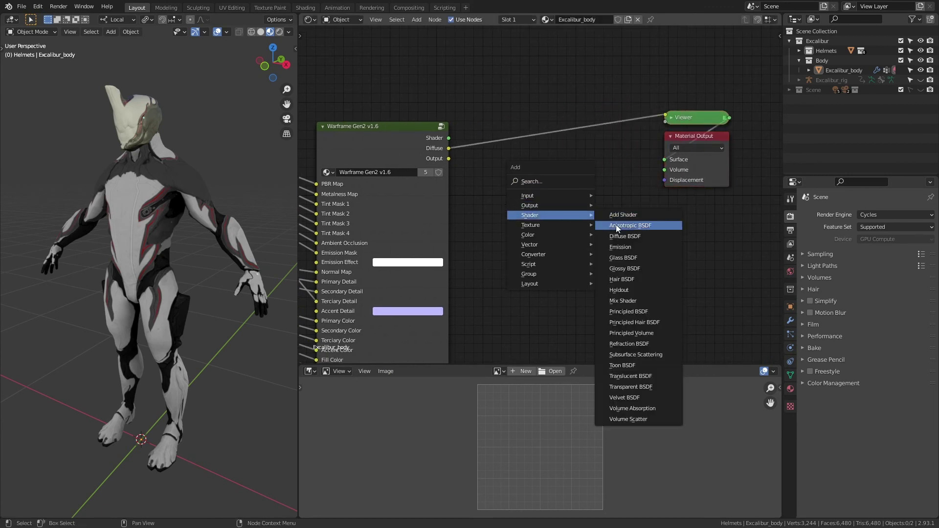
left_click(620, 237)
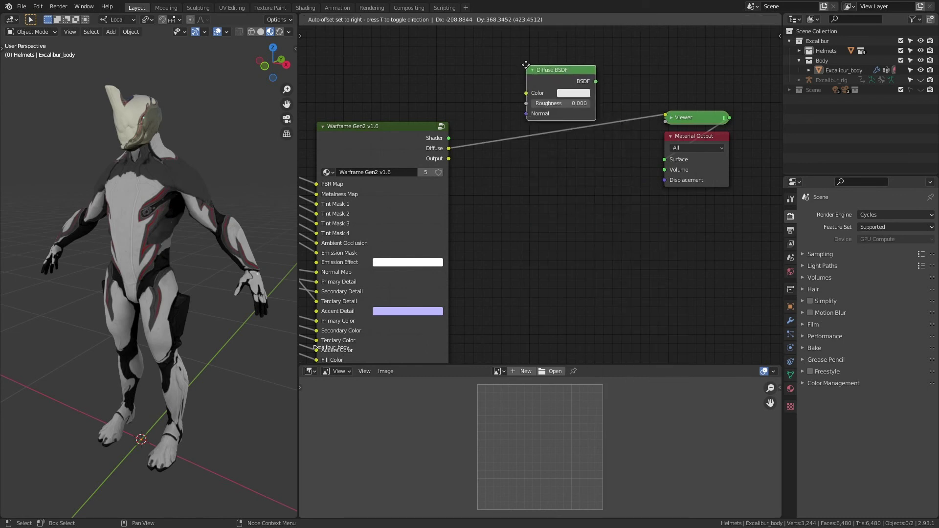
left_click(524, 63)
- Feed Warframe Gen2 Diffuse into the Diffuse BSDF Color and connect it to Material Output Surface
left_click_drag(449, 149, 526, 92)
left_click(555, 71, "ctrl+shift")
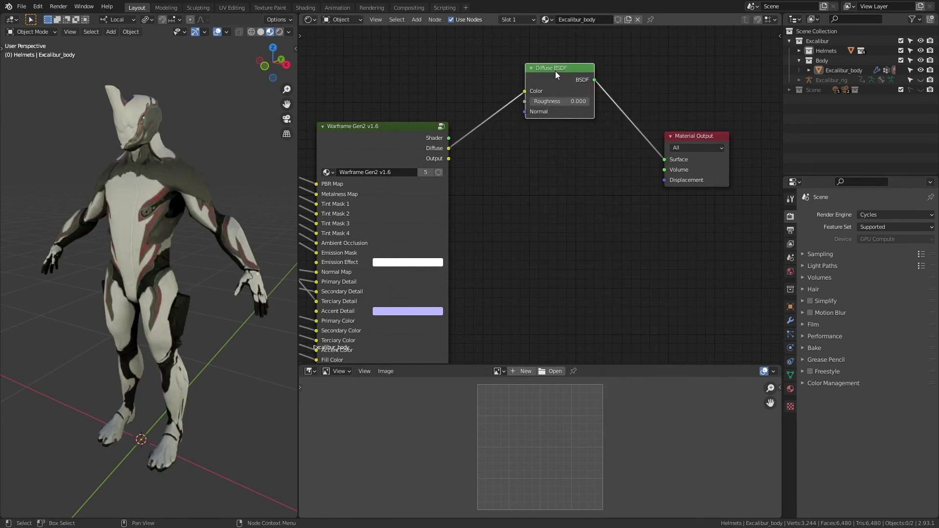
left_click(577, 189)
- Add an Emission shader fed by the Warframe Gen2 Diffuse output
key("shift+a")
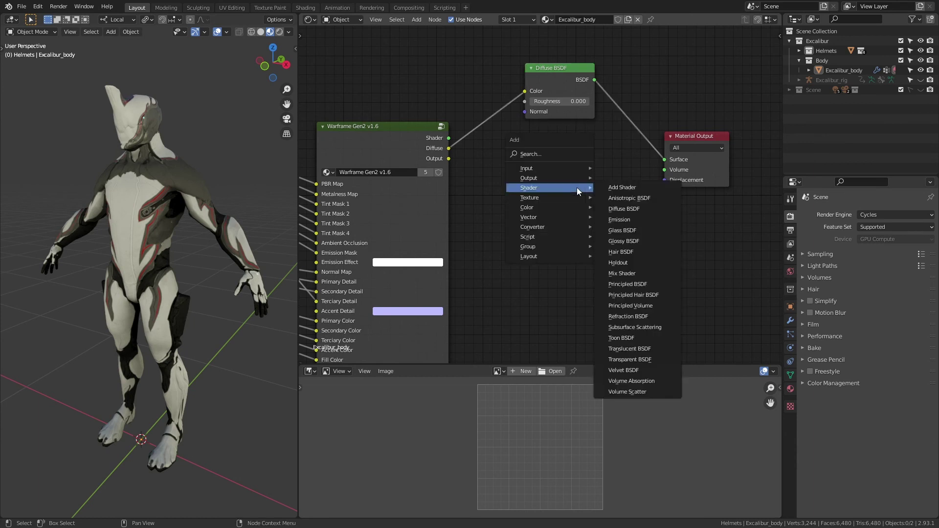
left_click(632, 220)
left_click_drag(450, 148, 532, 173)
left_click_drag(597, 162, 665, 160)
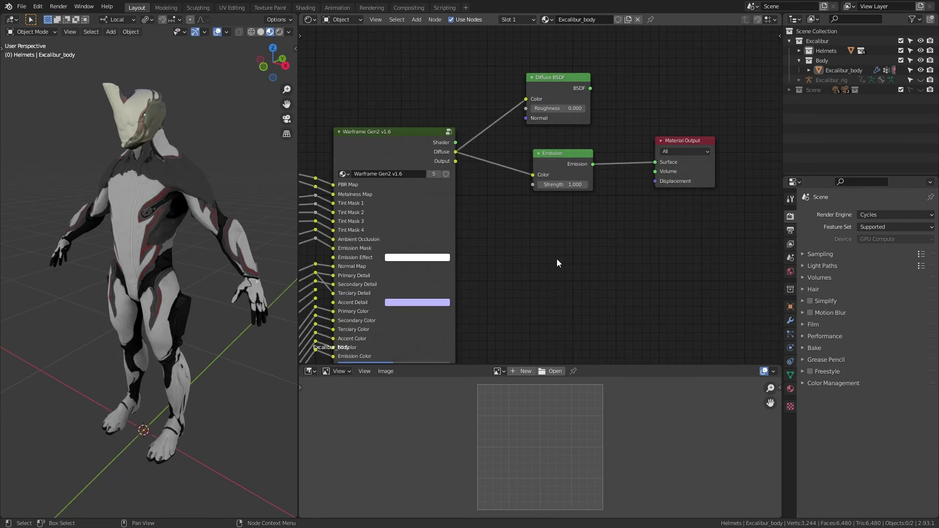
- Preview Diffuse BSDF, then Emission, then end with Diffuse BSDF driving the output
left_click(562, 85, "ctrl+shift")
left_click(565, 158, "ctrl+shift")
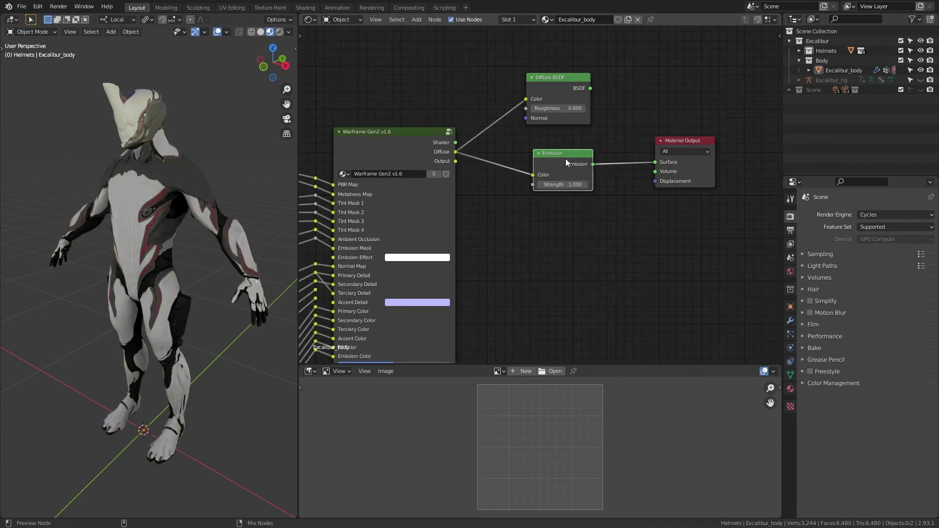
left_click(565, 84, "ctrl+shift")
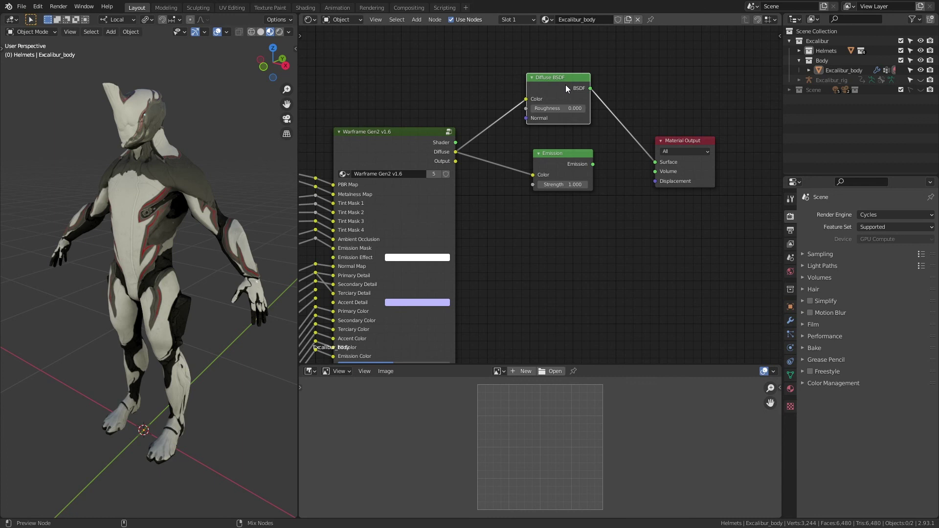
- Zoom onto the hips, alternate Emission and Diffuse BSDF previews, and finish on Emission
middle_click_drag(132, 318, 181, 272)
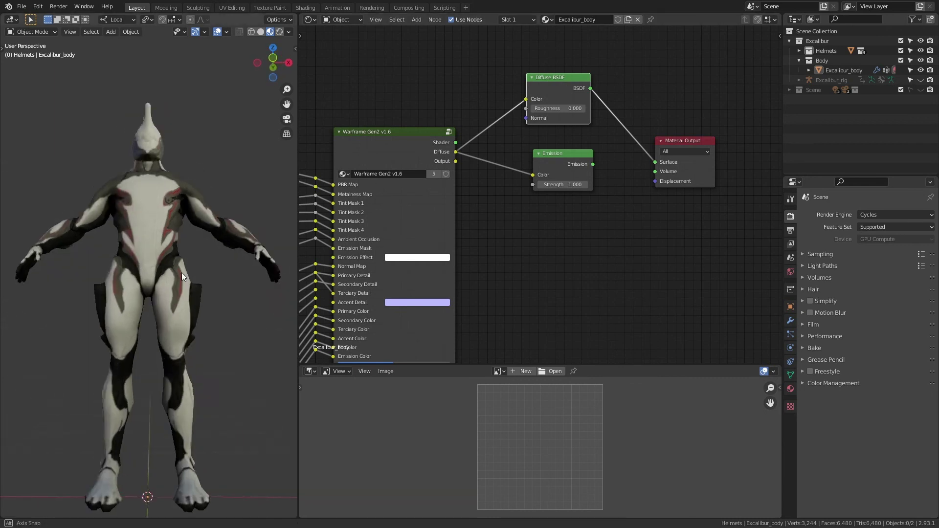
scroll(186, 253, "up", 4)
scroll(195, 259, "up", 6)
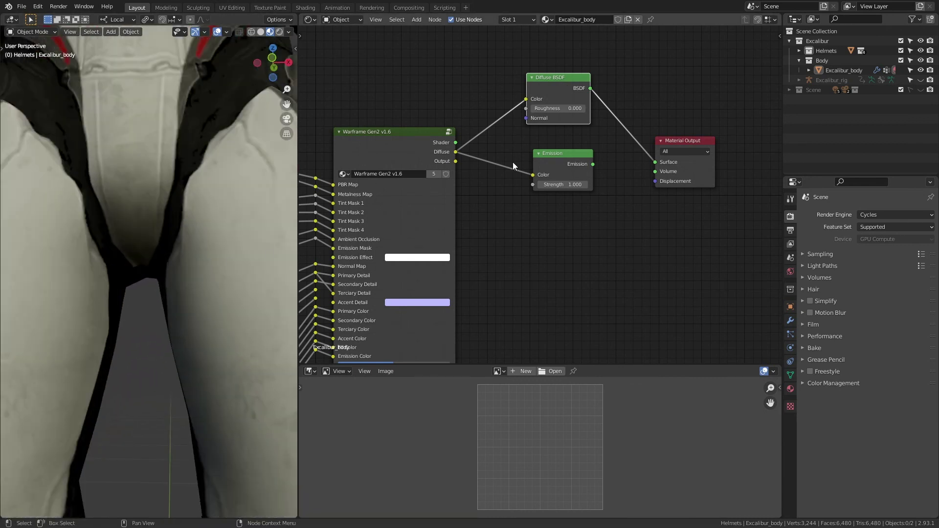
left_click(573, 156, "ctrl+shift")
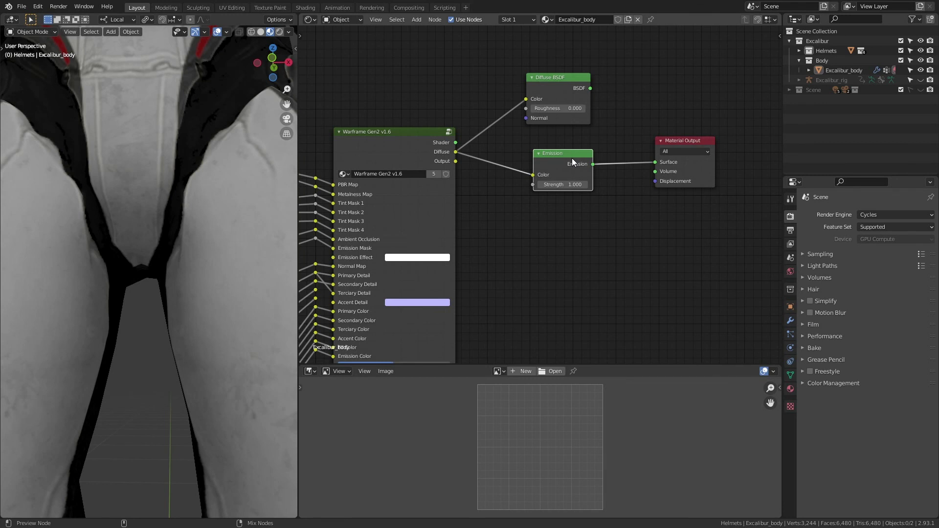
left_click(552, 84, "ctrl+shift")
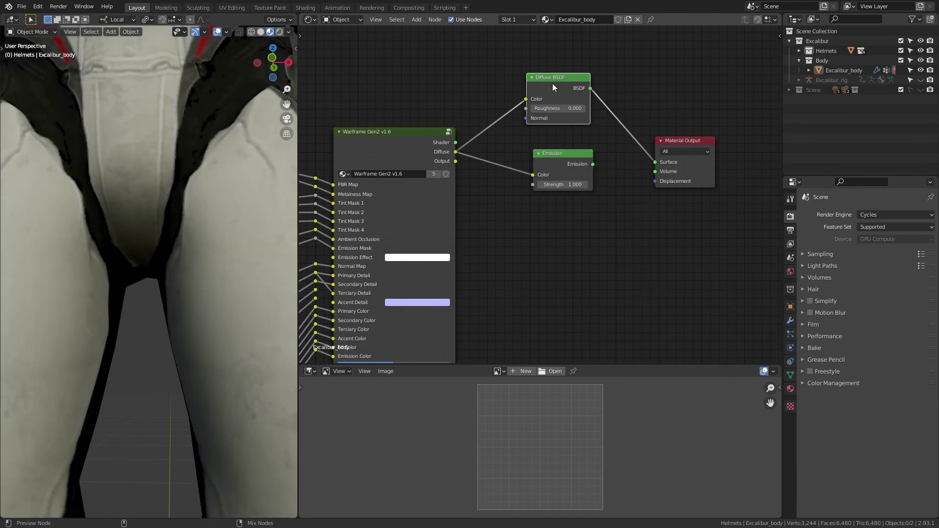
left_click(562, 156, "ctrl+shift")
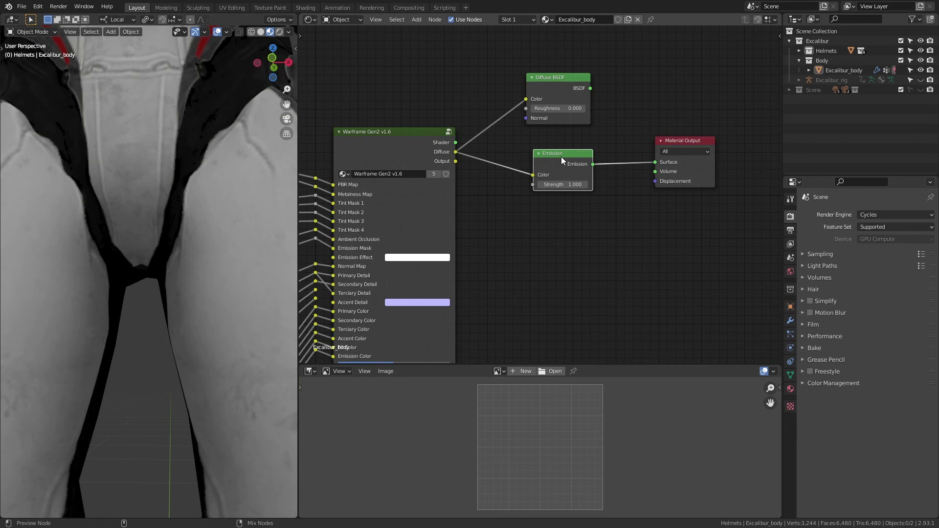
left_click(556, 86, "ctrl+shift")
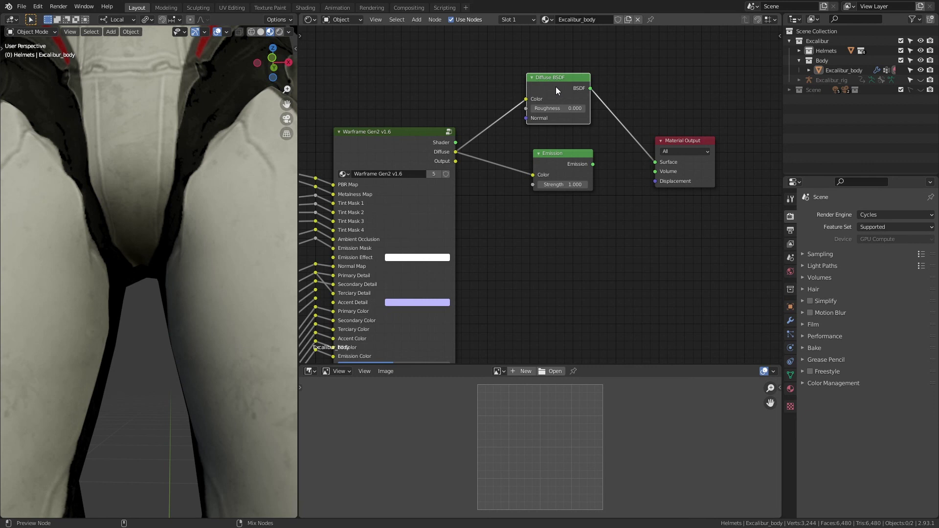
left_click(557, 155, "ctrl+shift")
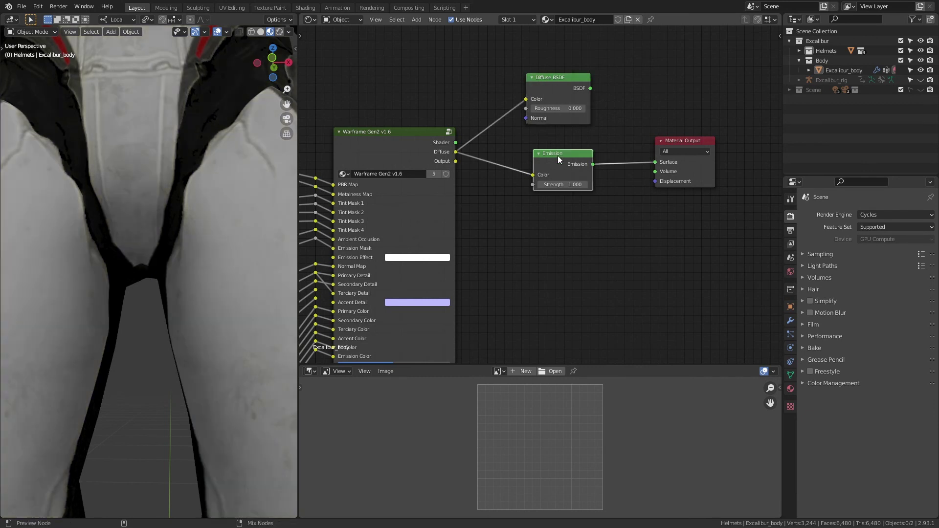
scroll(205, 196, "down", 8)
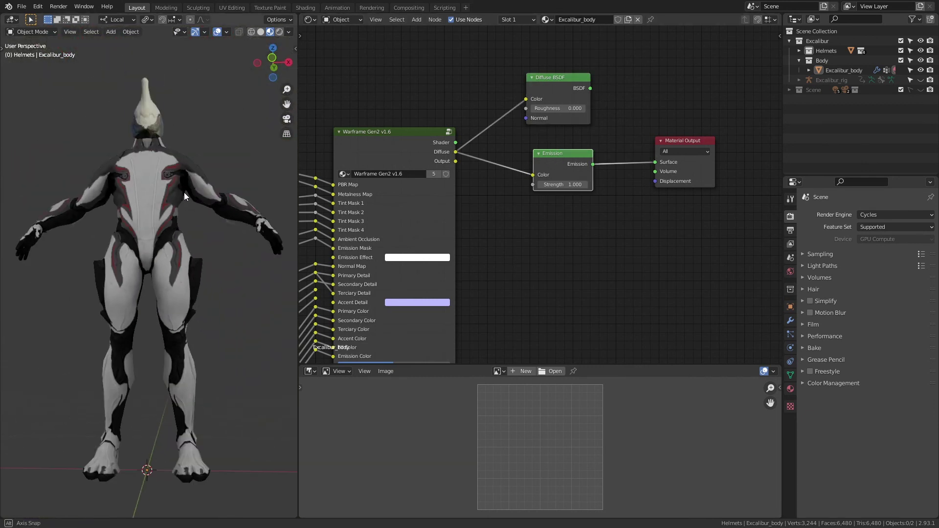
middle_click_drag(184, 192, 248, 248)
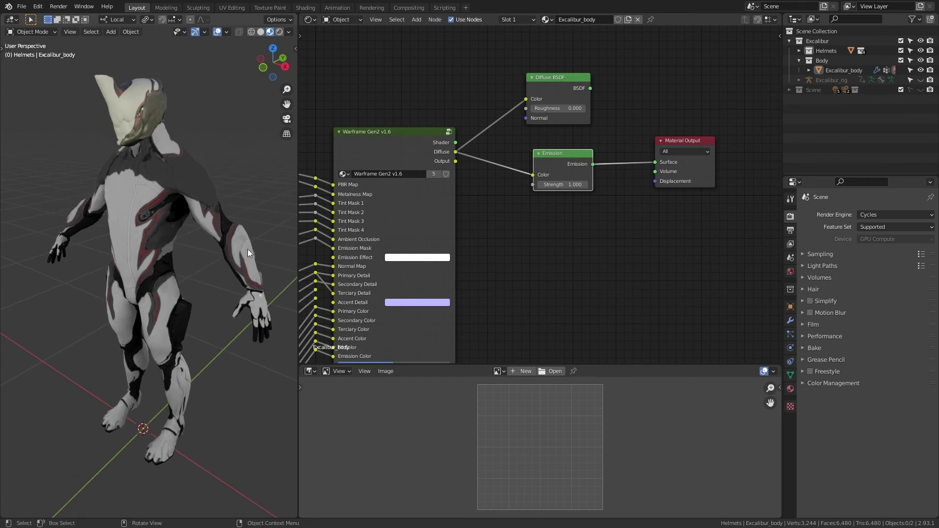
- Delete the Diffuse BSDF node and save the file as Excalibur.blend
key("x")
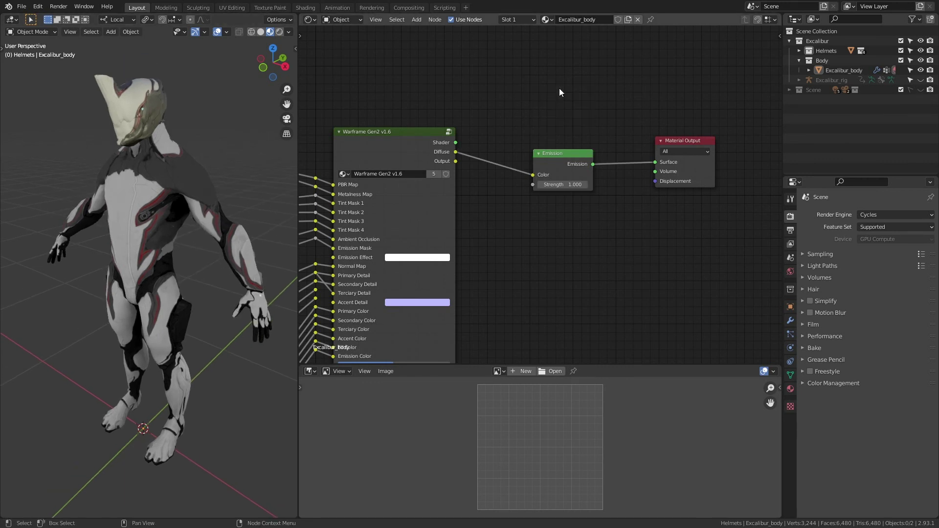
key("ctrl+s")
- Create a 2048 × 2048 image named BakedDiffuse and fit it in the Image Editor
left_click(522, 371)
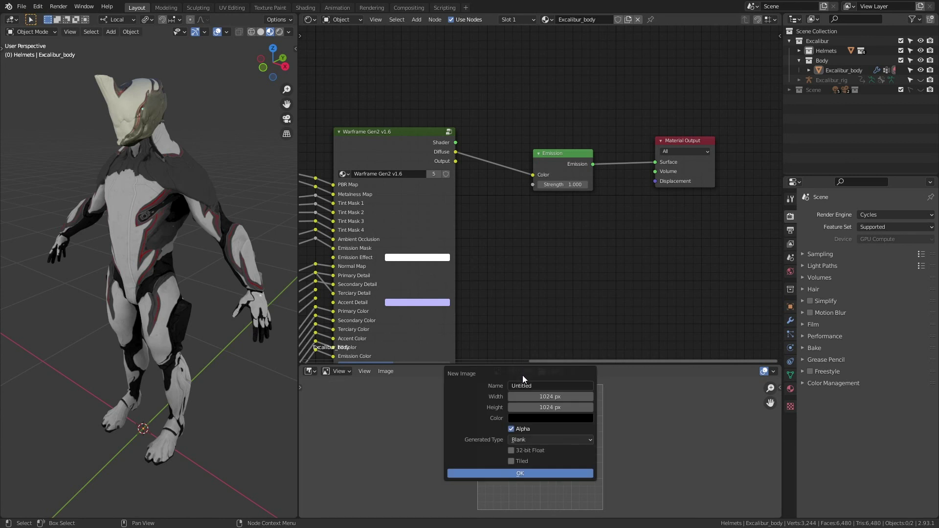
left_click(536, 382)
type("BakedDiffuse")
key("Return")
left_click(547, 397)
type("2048")
key("Tab")
type("2048")
key("Return")
left_click(521, 471)
key("Home")
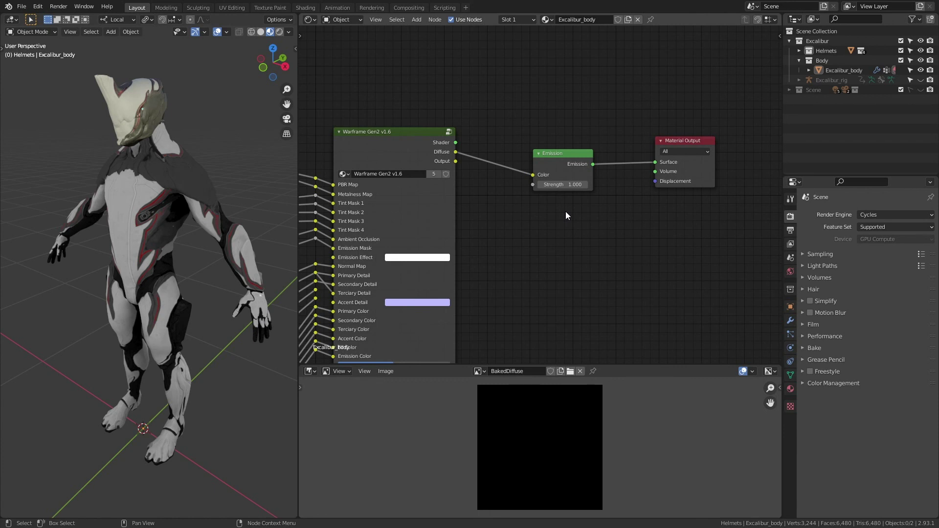
- Add an Image Texture node below Emission and assign it the BakedDiffuse image
key("shift+a")
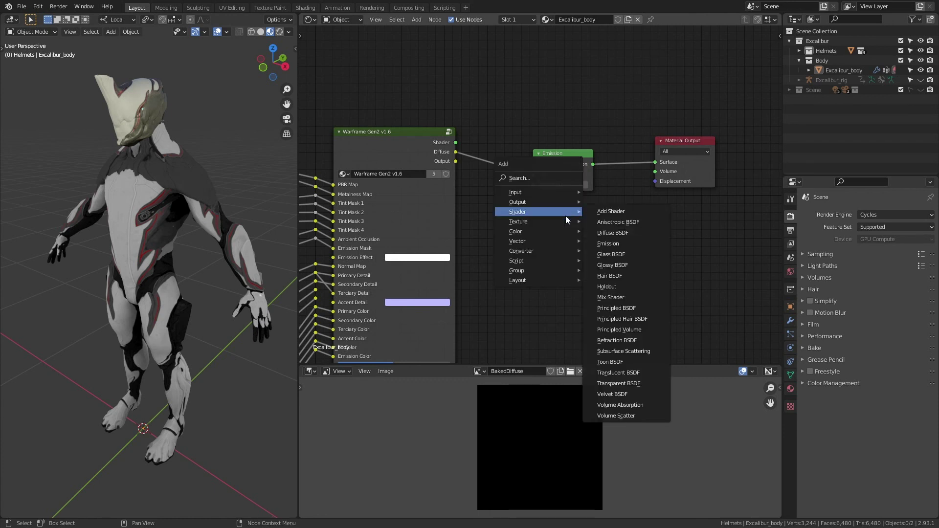
mouse_move(532, 221)
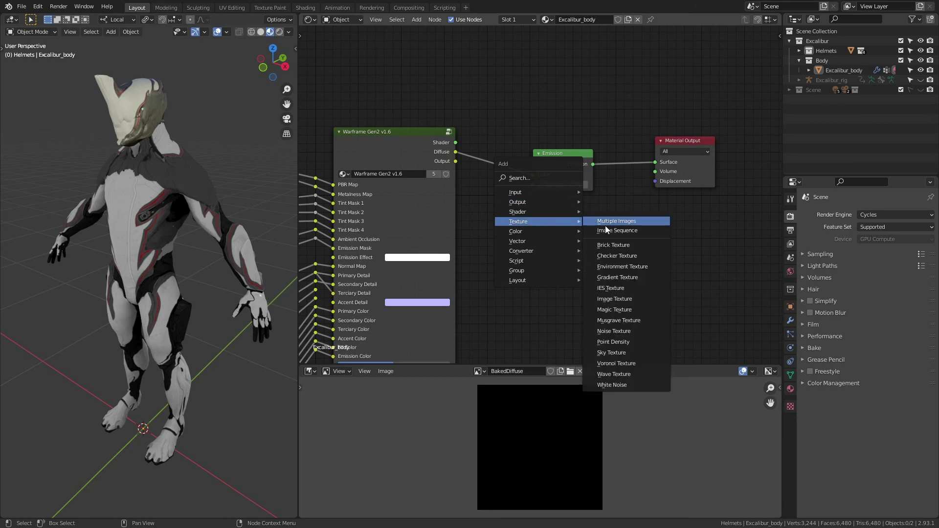
left_click(617, 297)
left_click(562, 256)
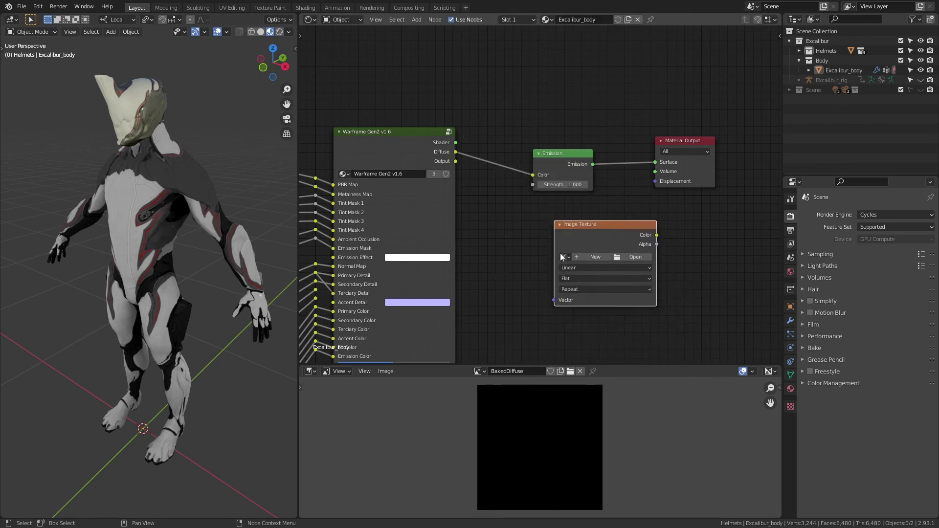
left_click(564, 257)
left_click(577, 269)
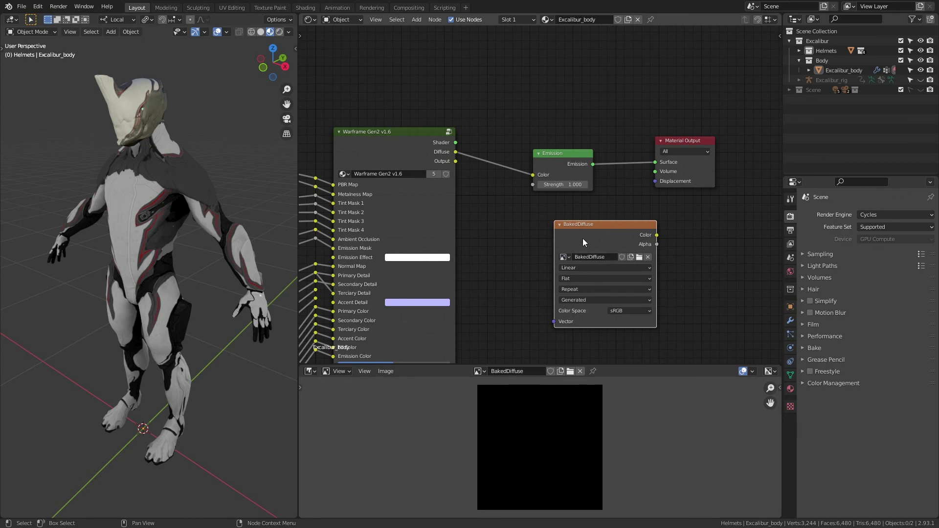
- Bake Excalibur_body with Bake Type Emit and a 2 px margin into the BakedDiffuse image
left_click(820, 346)
scroll(820, 348, "down", 3)
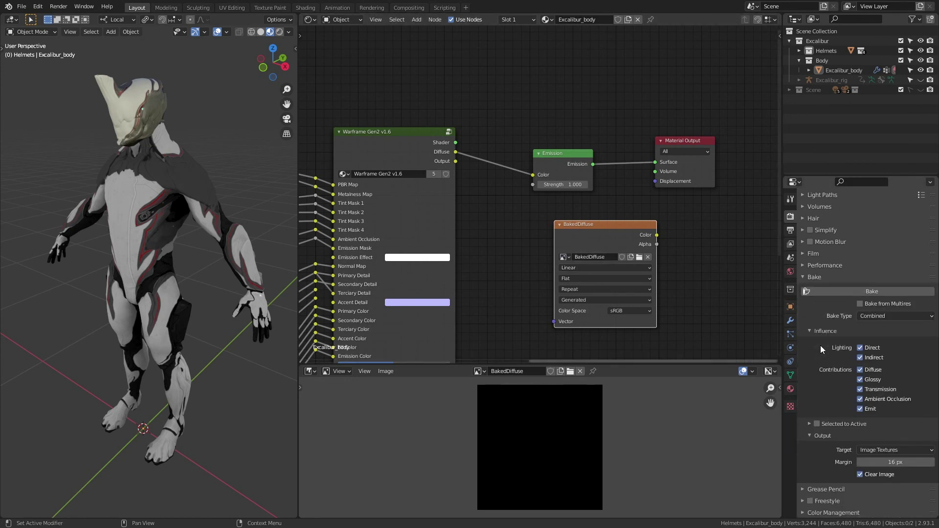
left_click(871, 317)
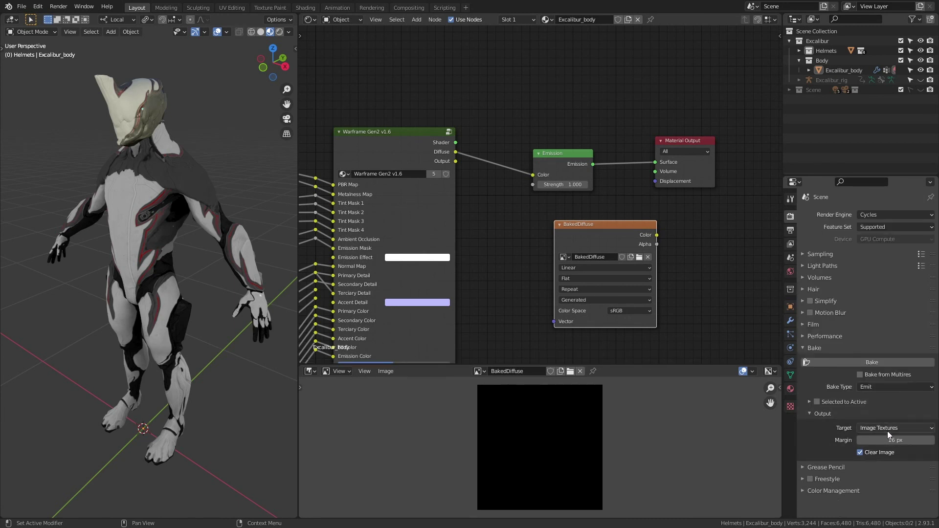
left_click_drag(887, 440, 865, 440)
left_click(154, 184)
left_click(877, 361)
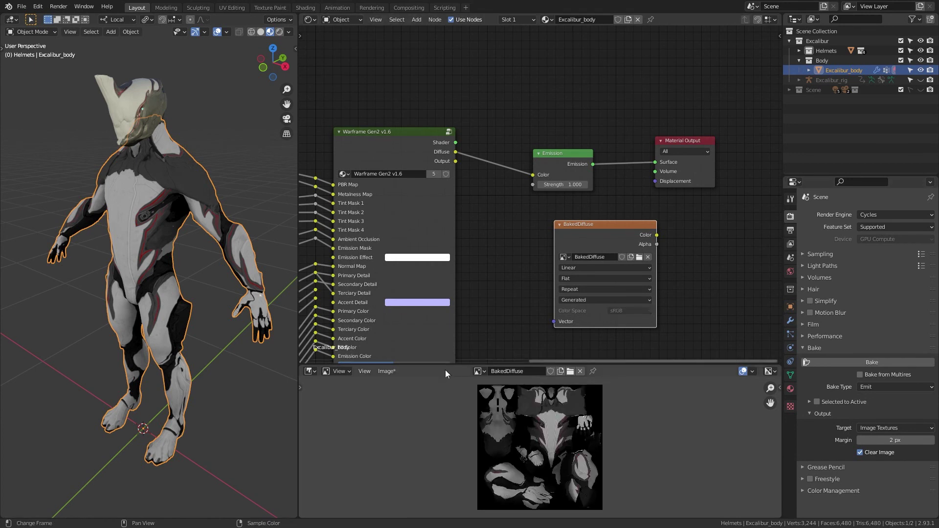
- Save the baked BakedDiffuse image to disk with Image > Save As
left_click(390, 370)
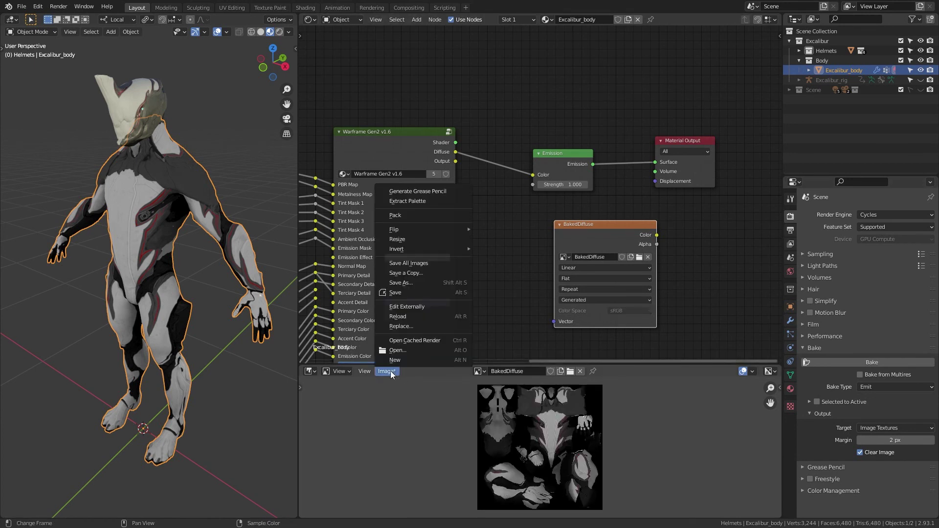
left_click(406, 285)
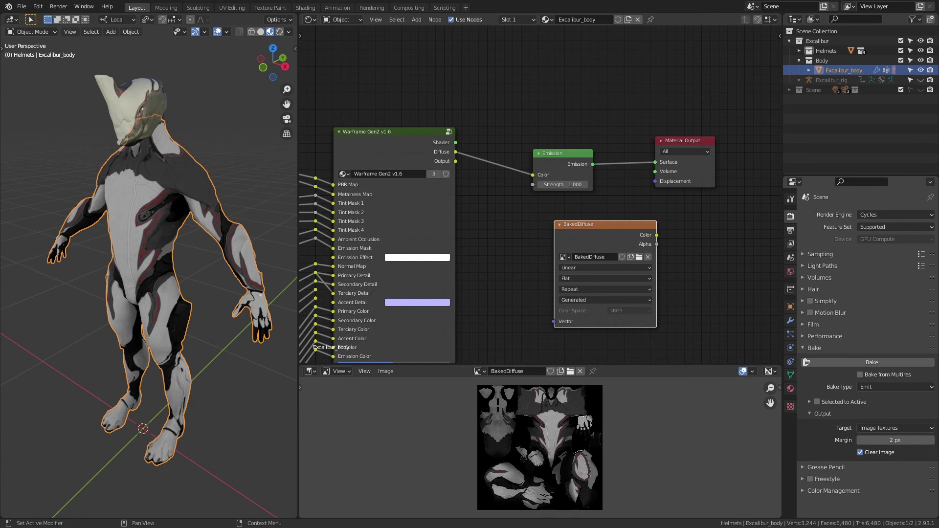
- Preview the tint, immortal tint, emission and pbr body textures on the model
left_click(539, 253)
middle_click_drag(383, 204, 729, 143)
middle_click_drag(522, 125, 624, 168)
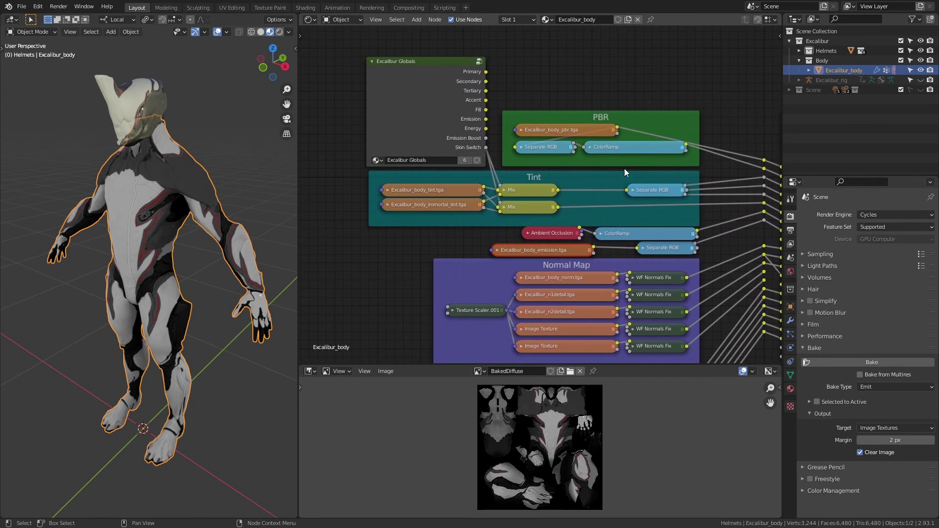
left_click(442, 186, "ctrl+shift")
left_click(442, 186, "ctrl+shift")
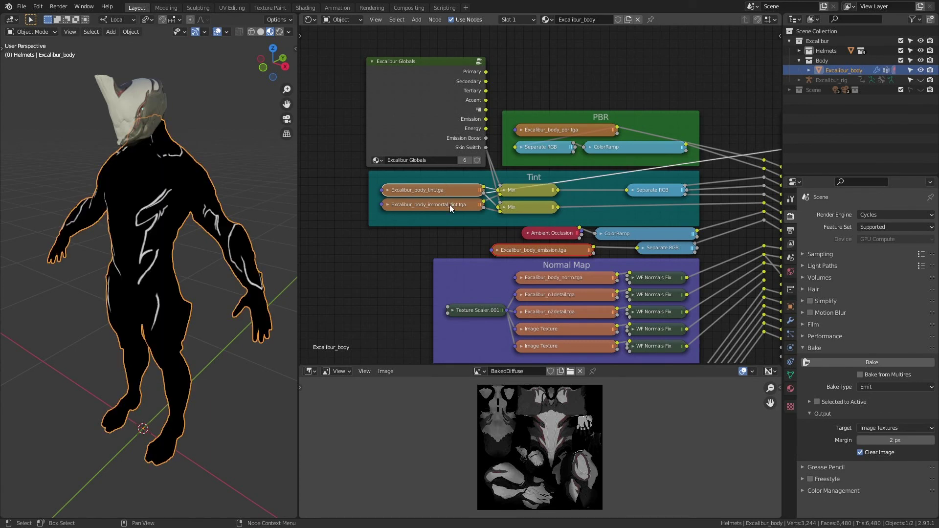
left_click(450, 205, "ctrl+shift")
left_click(450, 205, "ctrl+shift")
middle_click_drag(548, 250, 503, 221)
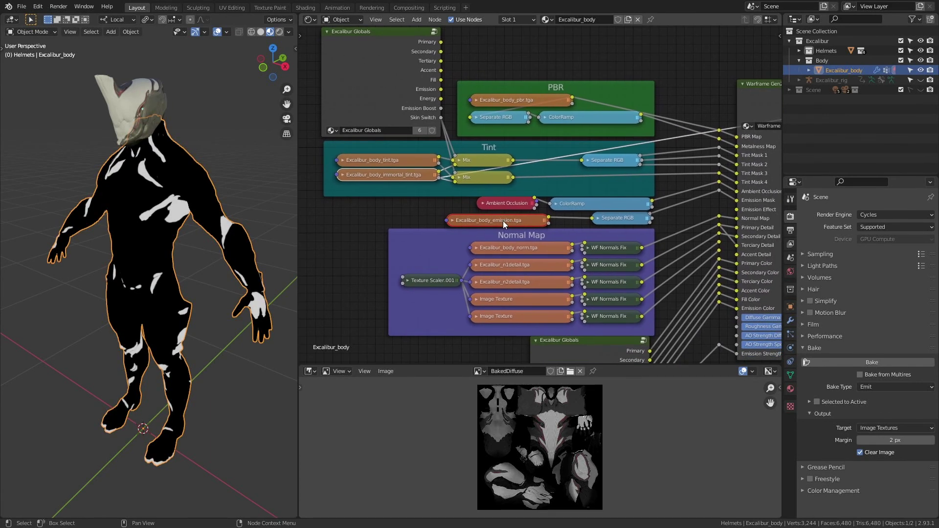
left_click(502, 222, "ctrl+shift")
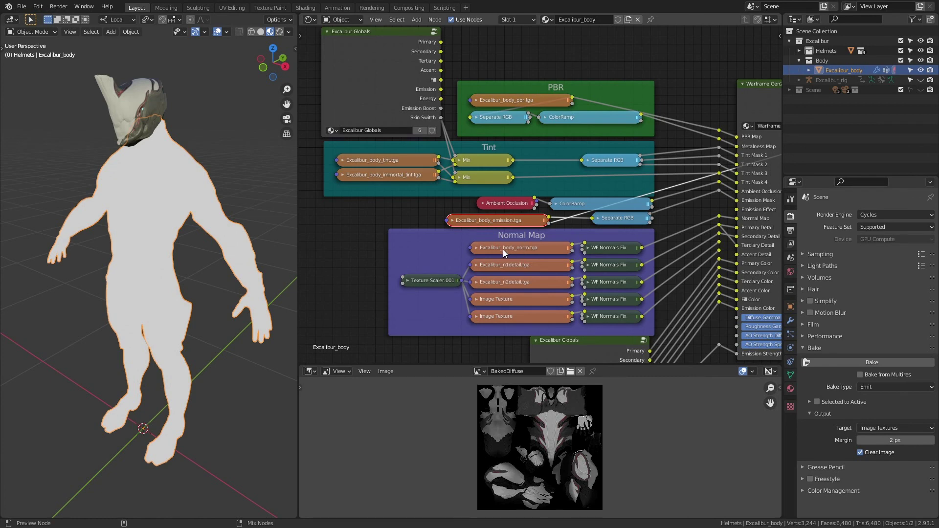
left_click(498, 103, "ctrl+shift")
left_click(498, 104, "ctrl+shift")
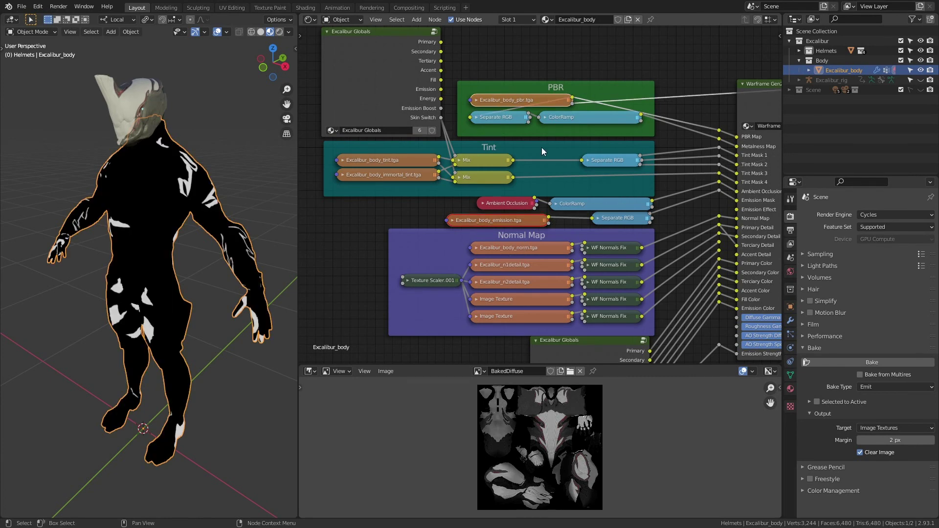
middle_click_drag(541, 151, 483, 157)
- Inspect the Alpha handling of the pbr and tint Image Texture nodes in the sidebar
key("n")
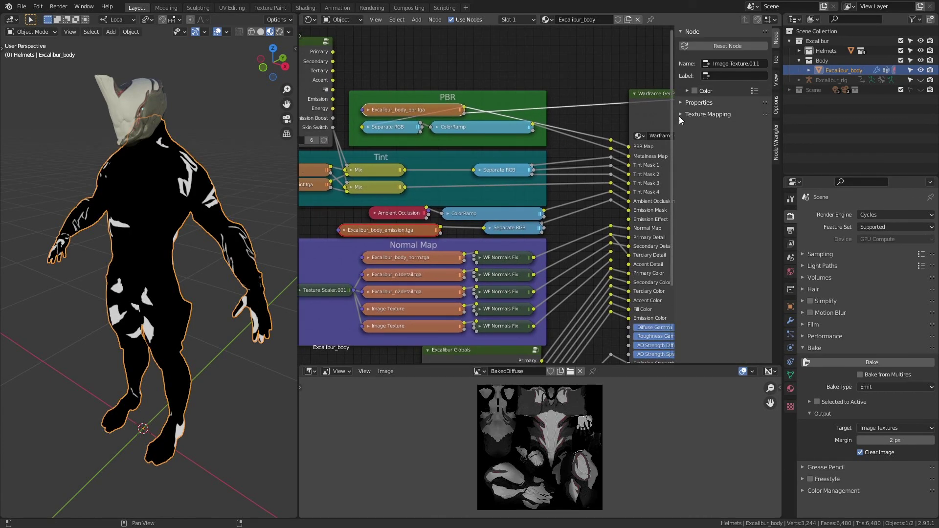
left_click(700, 102)
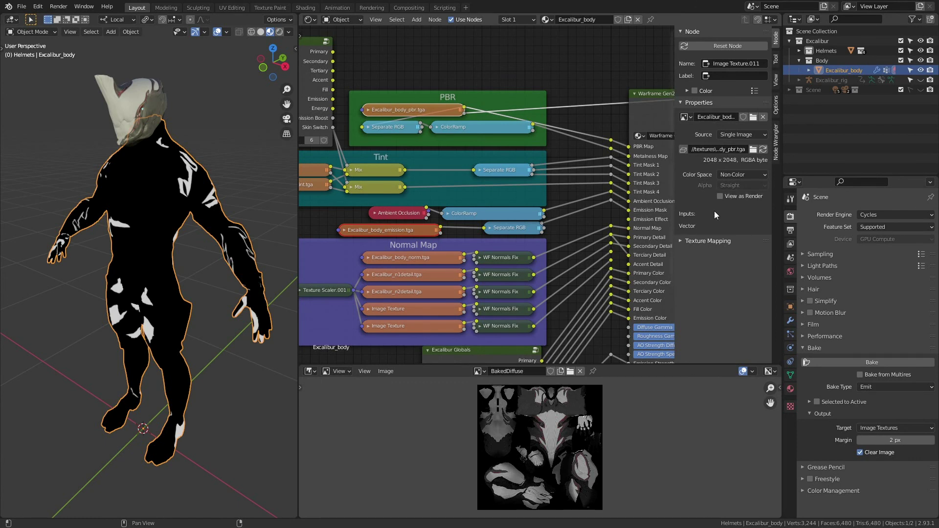
left_click(726, 185)
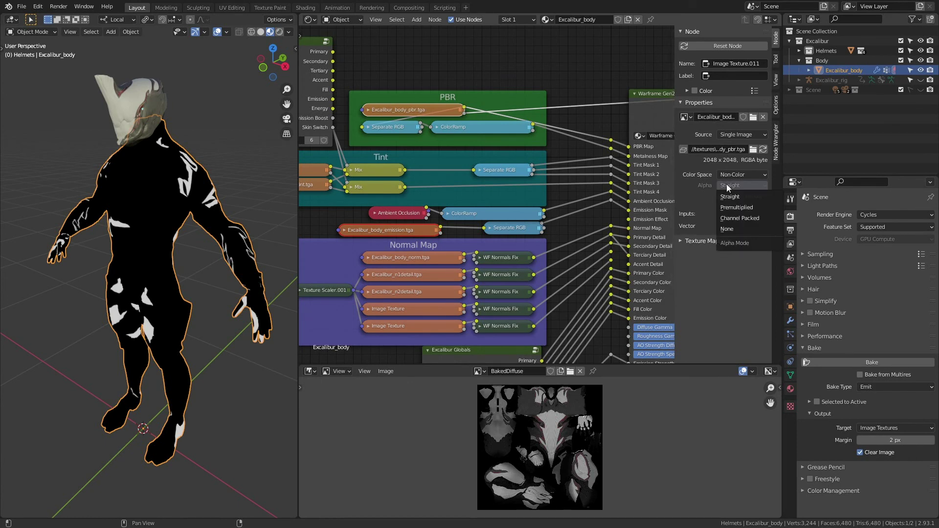
key("n")
middle_click_drag(317, 173, 372, 169)
left_click(415, 172)
key("n")
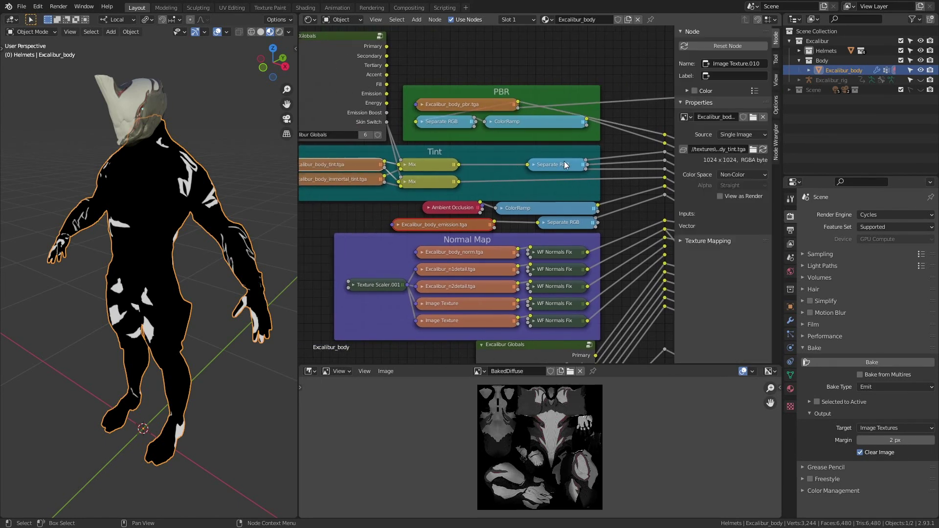
left_click(742, 185)
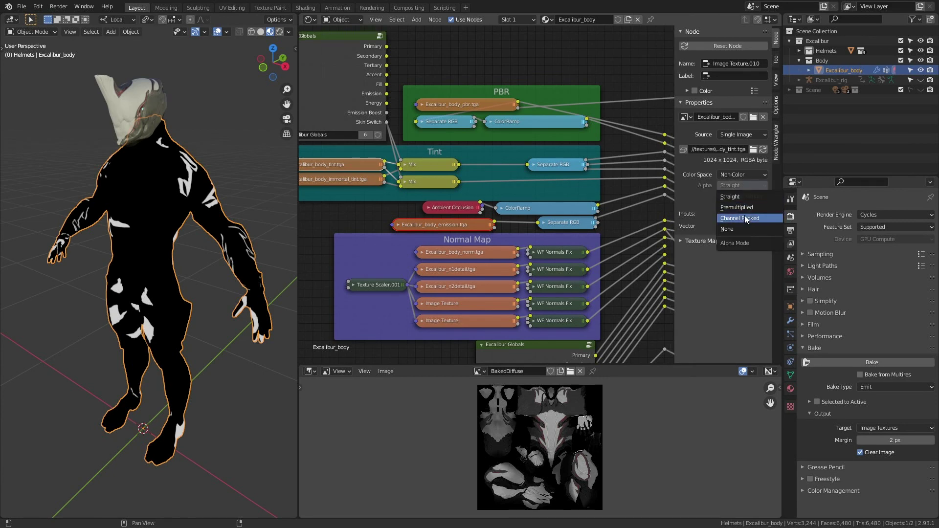
- Exit the node group, enter Edit Mode with all selected, and maximize a UV Editor
key("Tab")
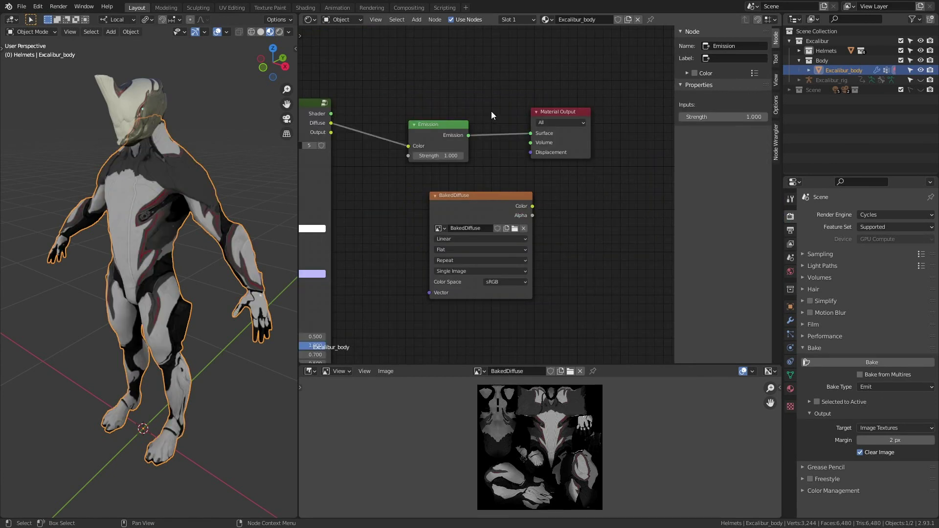
key("ctrl+Tab")
left_click(231, 176)
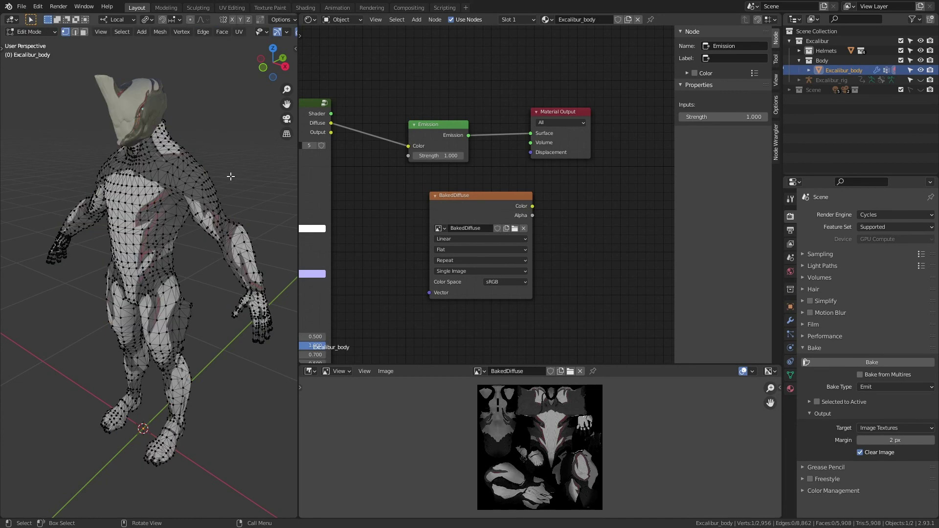
key("a")
left_click(309, 371)
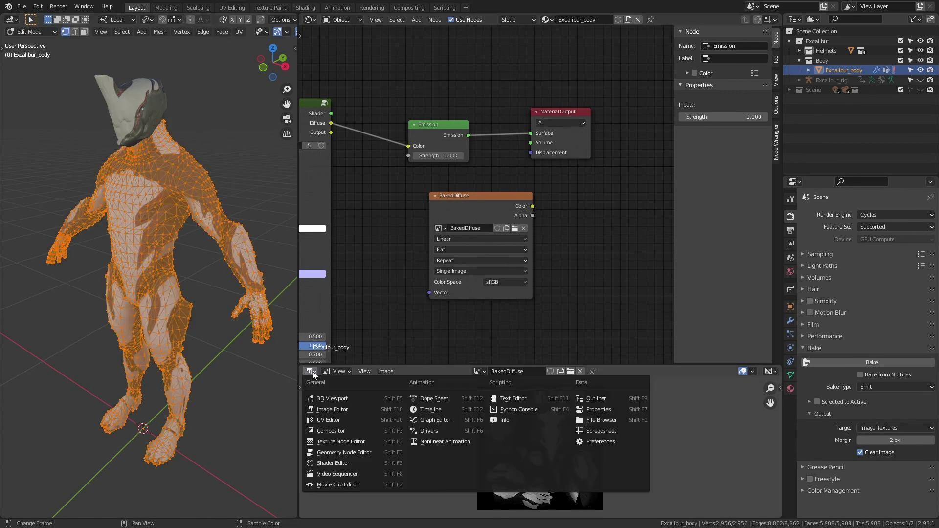
left_click(328, 420)
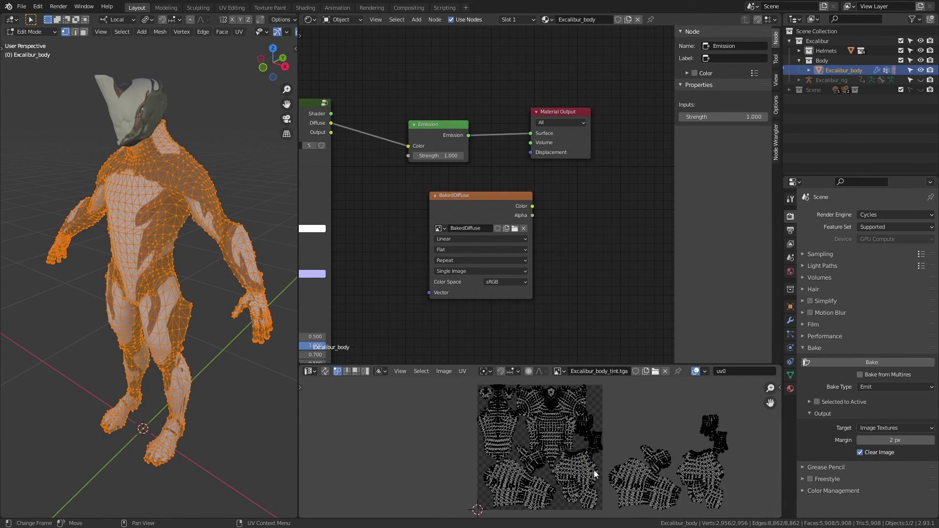
key("ctrl+space")
- Move the UV islands outside the texture square −1 along X, then return to Object Mode
scroll(512, 368, "up", 6)
scroll(512, 368, "down", 4)
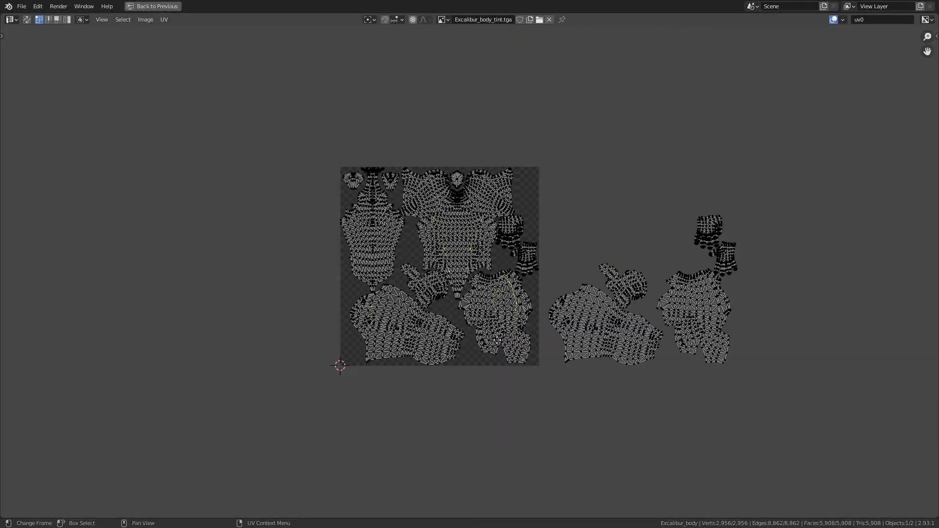
middle_click_drag(497, 341, 478, 346)
mouse_move(540, 175)
left_mouse_down()
mouse_move(650, 310)
mouse_move(764, 410)
mouse_move(545, 184)
mouse_move(525, 176)
left_mouse_up()
left_click(763, 425)
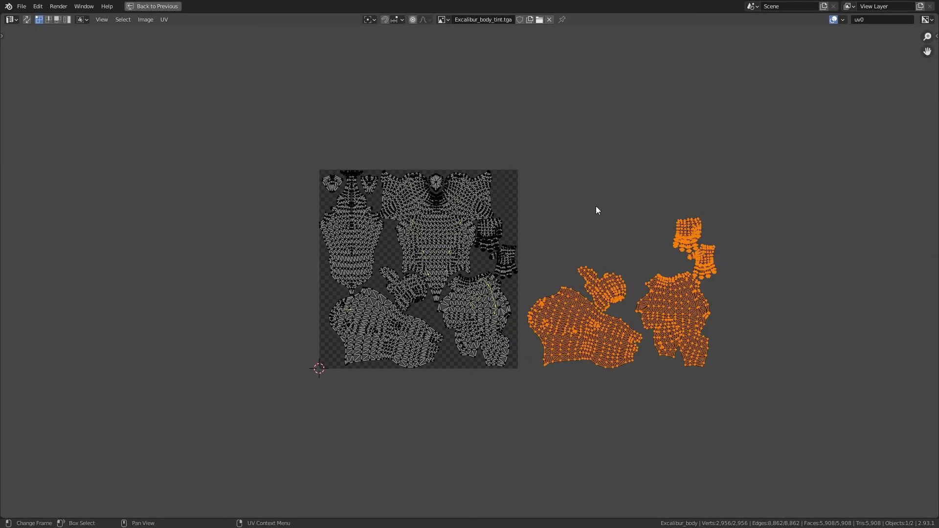
key("g")
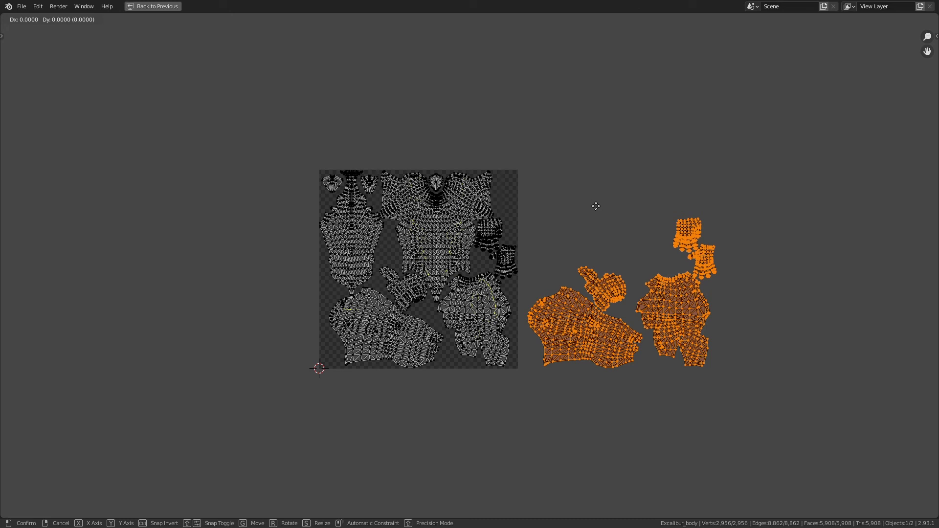
key("x")
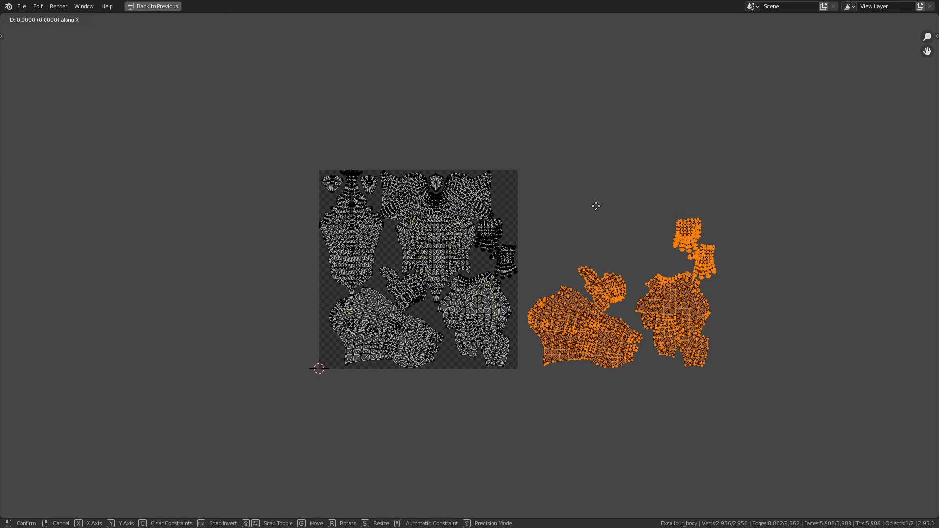
key("1")
key("minus")
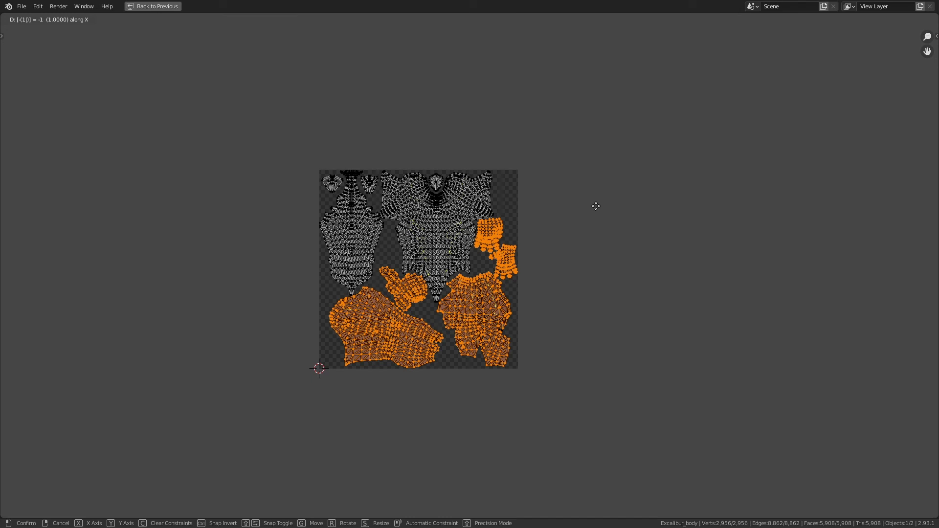
key("Return")
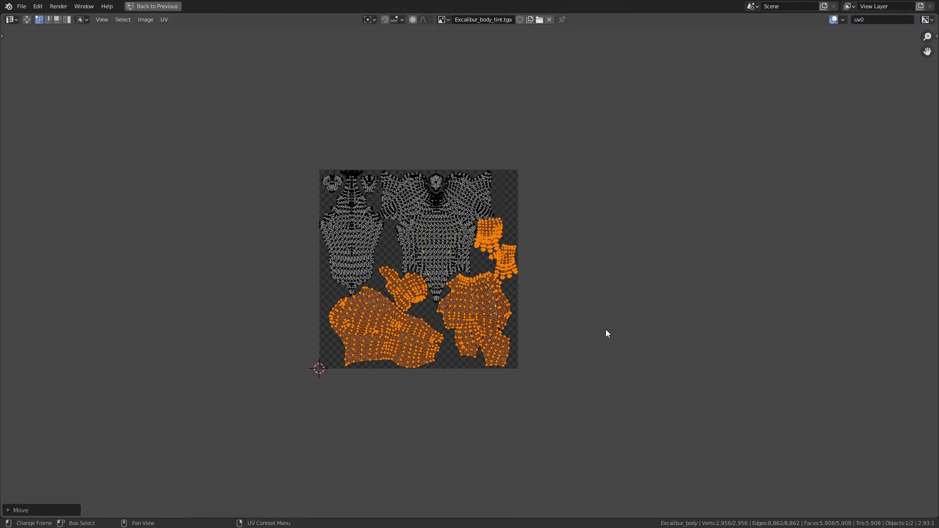
key("ctrl+space")
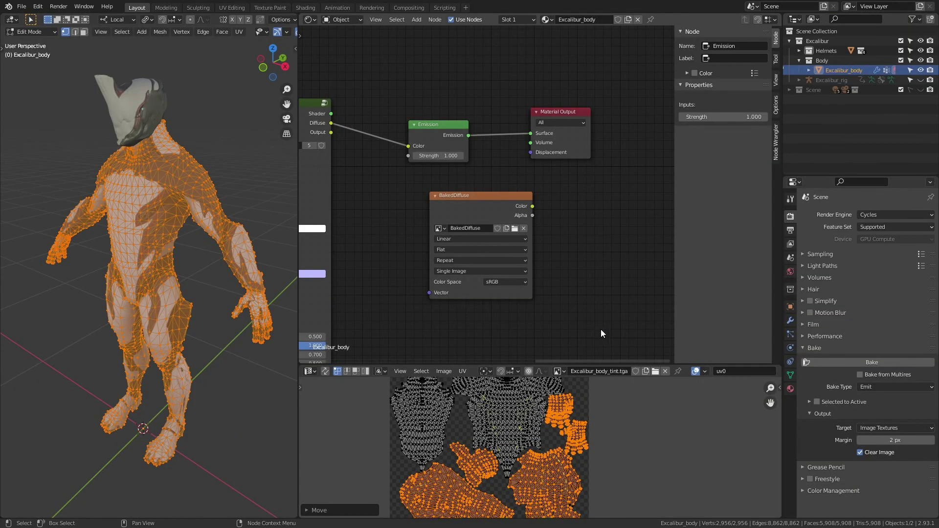
key("Tab")
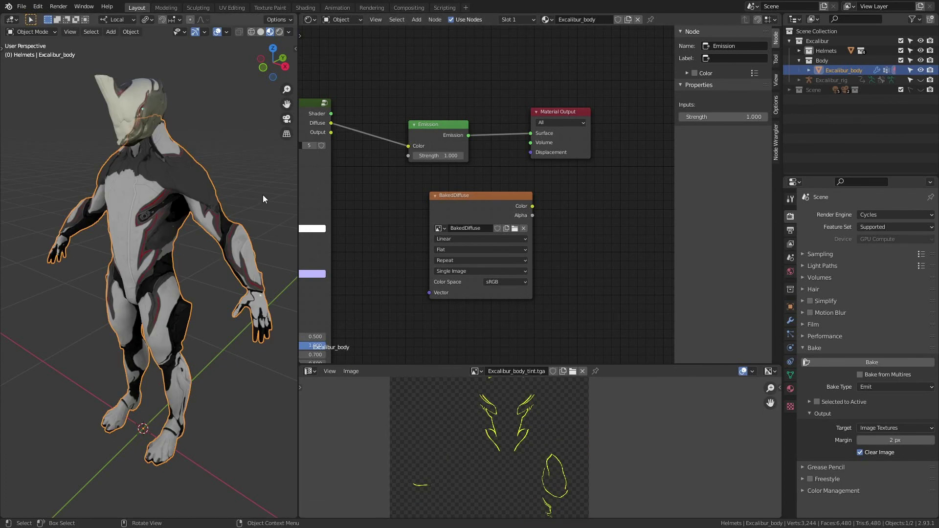